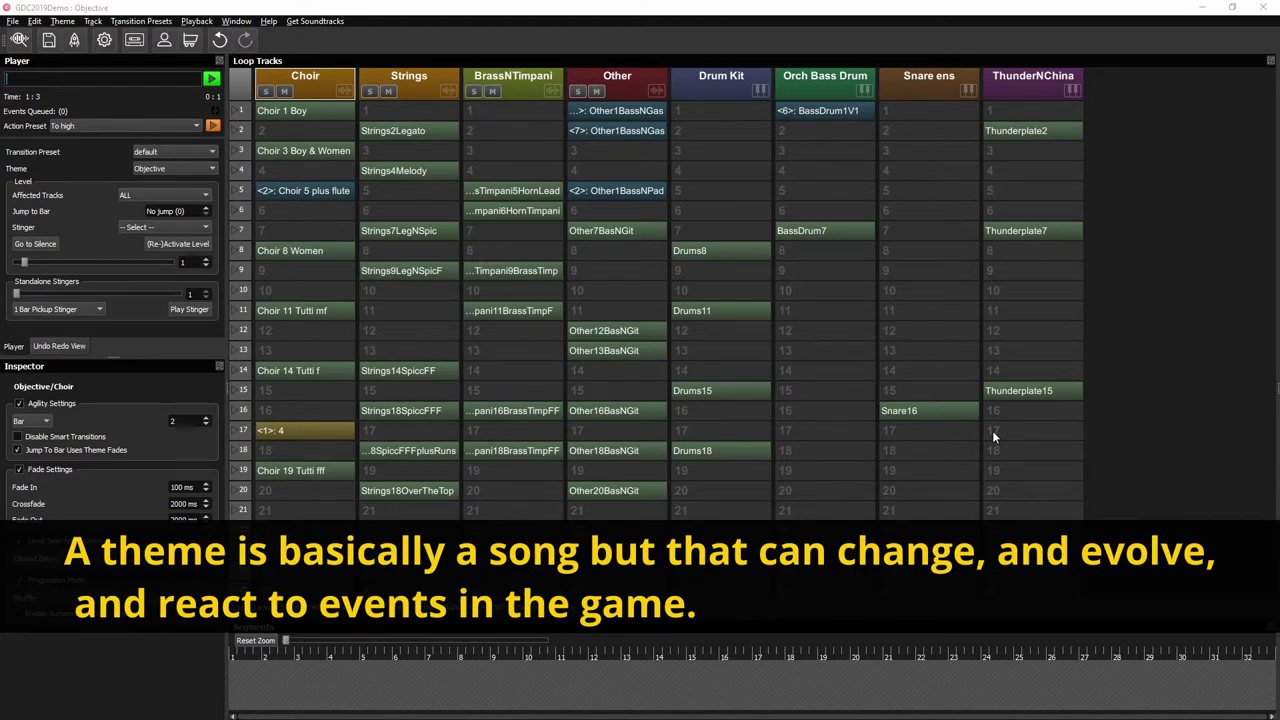
Step: Check the Objective theme's 32 bars, 4/4 time and 156 BPM in Theme Settings without changing them
left_click(72, 23)
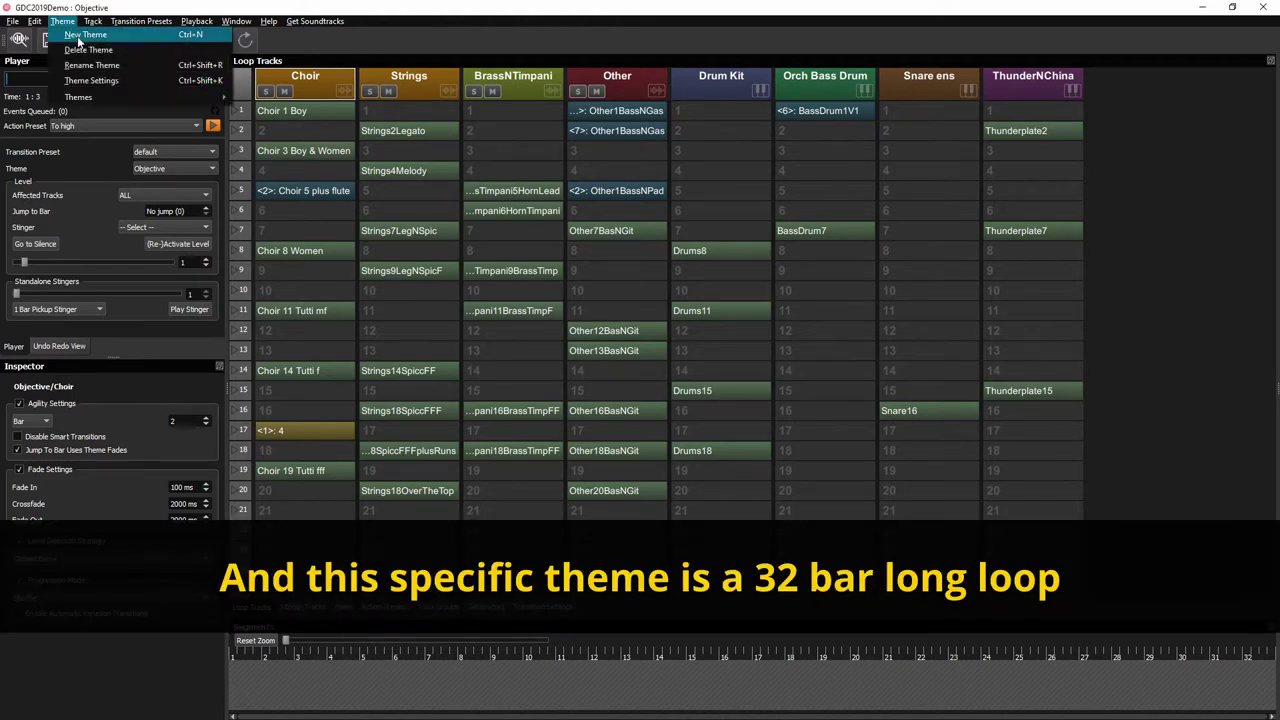
left_click(90, 82)
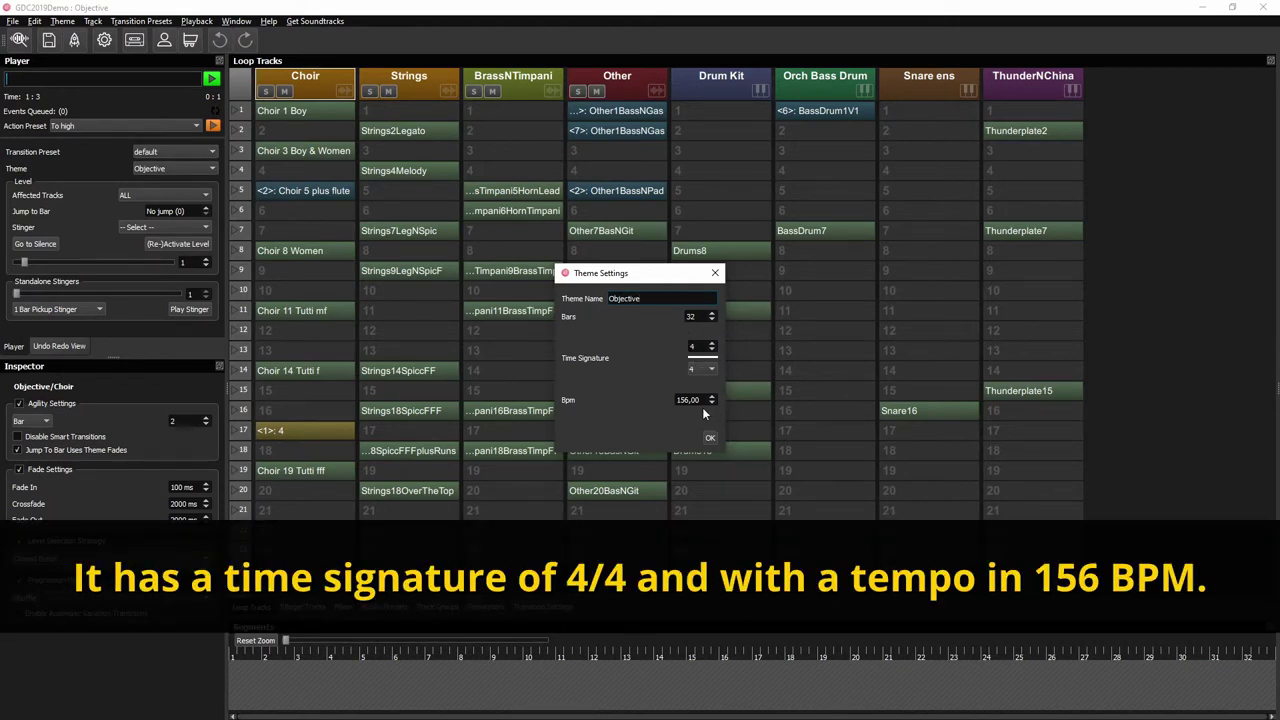
left_click(710, 437)
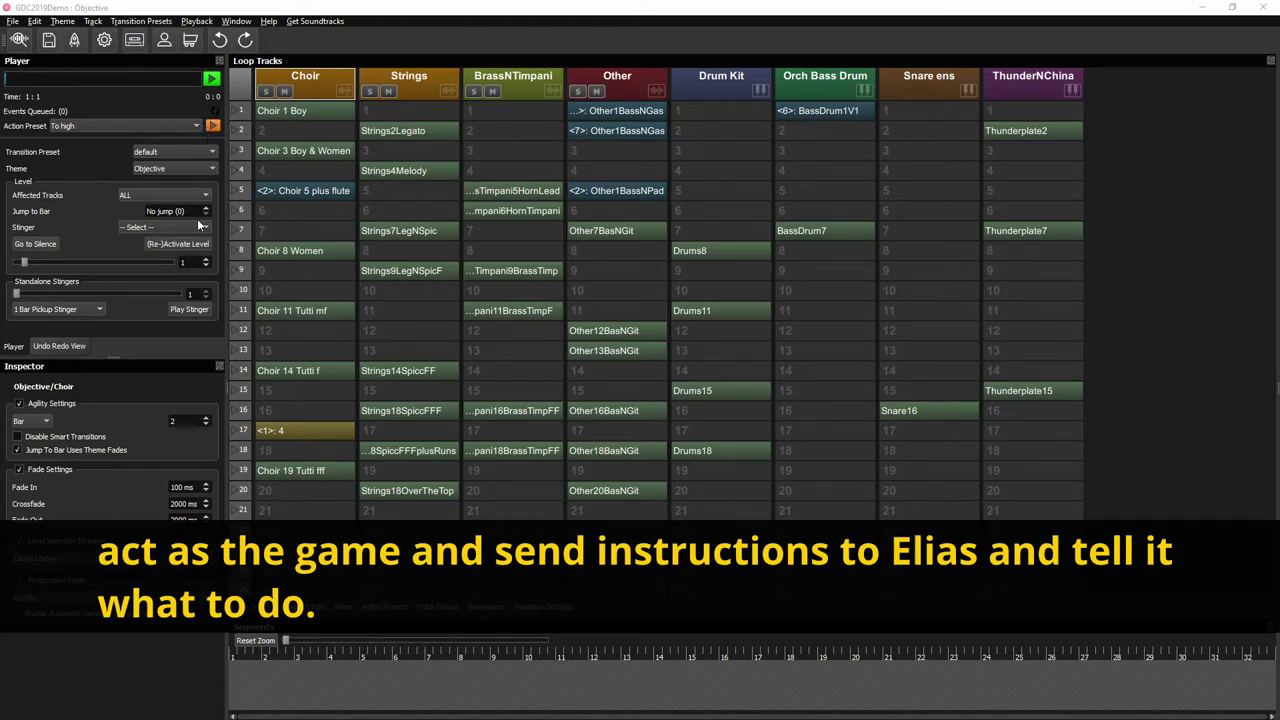
Step: Play the Objective theme from the Player panel at intensity level 1
left_click(211, 80)
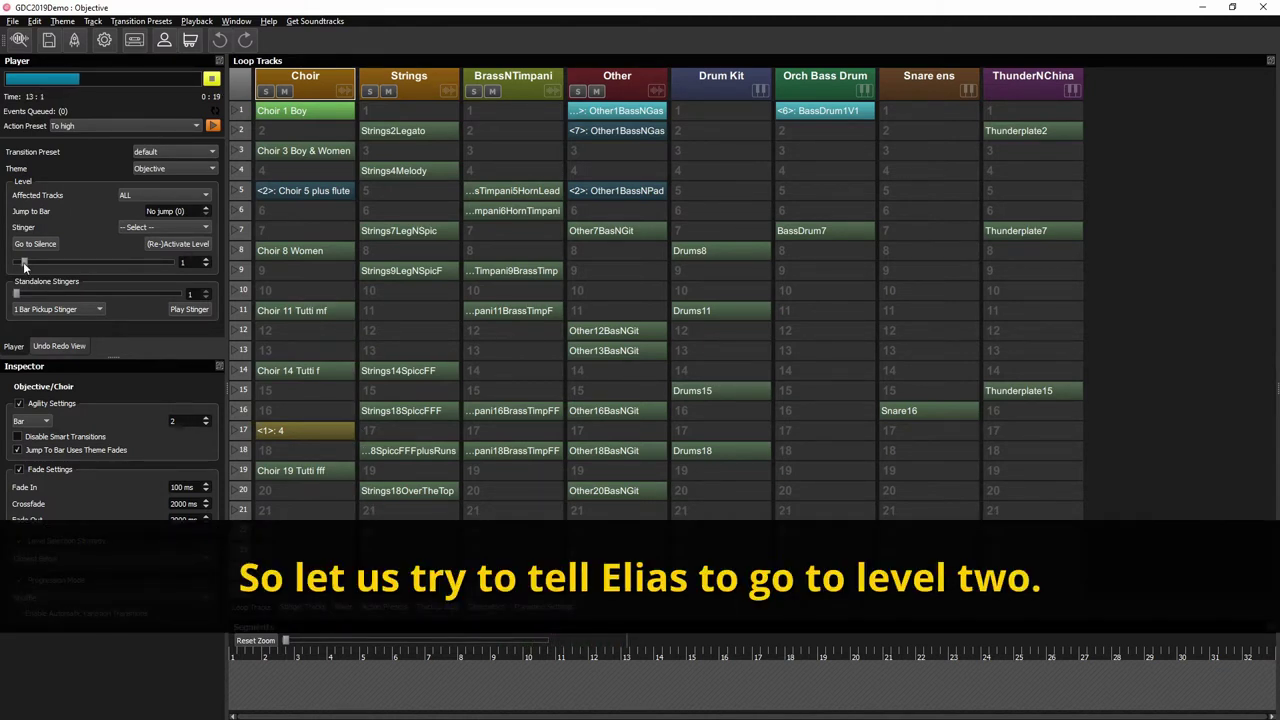
Step: Raise the intensity through levels 2, 3, 5, 7 and 8, then lower it via 3 back to 1
left_click_drag(24, 264, 31, 264)
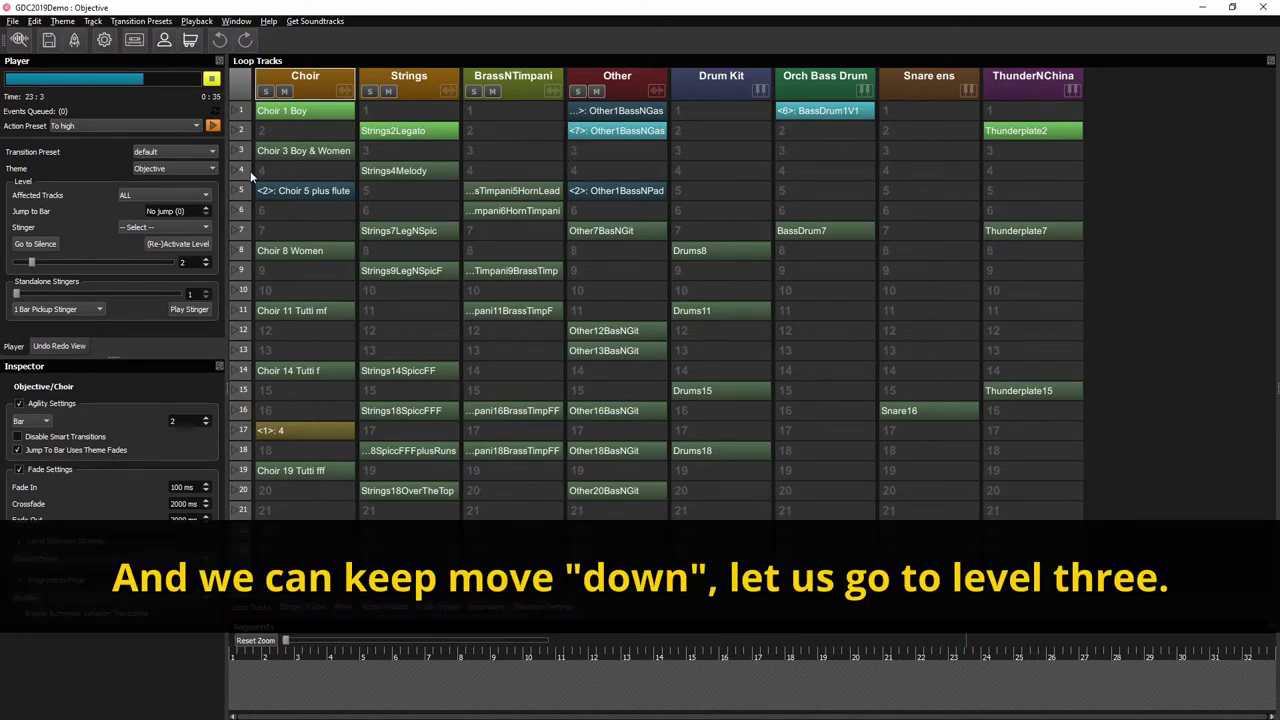
left_click_drag(31, 263, 38, 263)
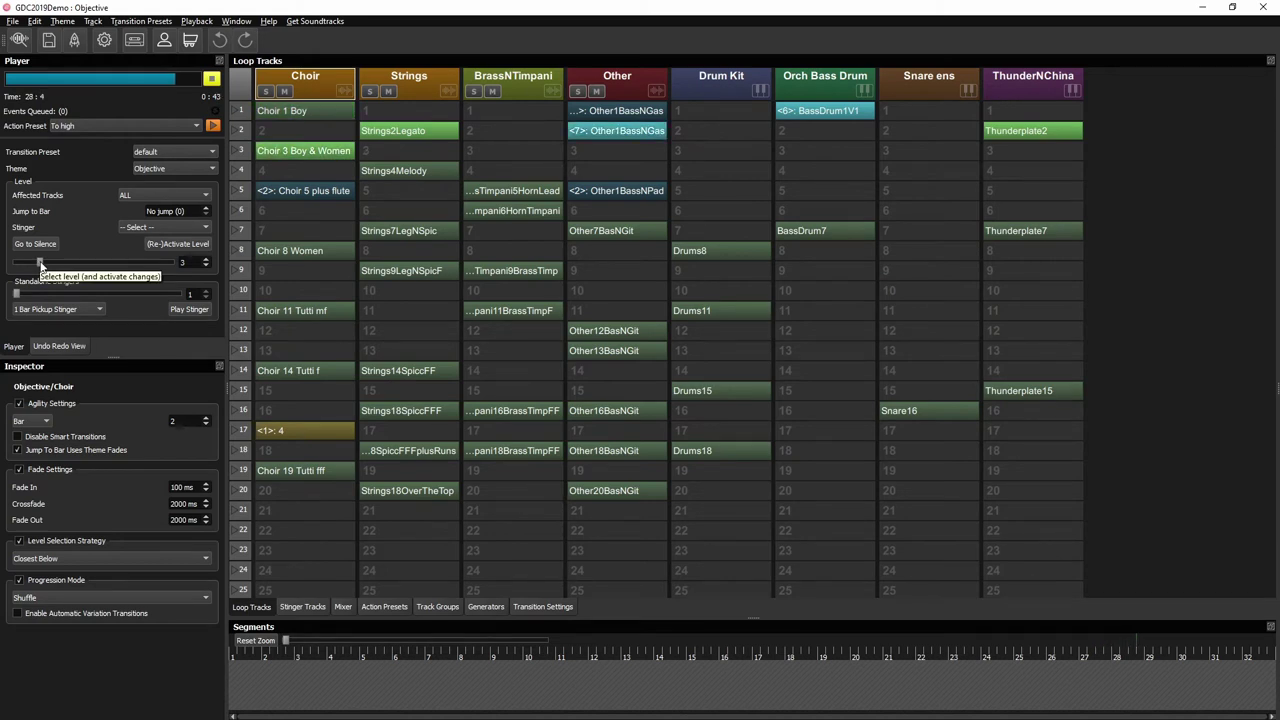
left_click_drag(40, 263, 54, 262)
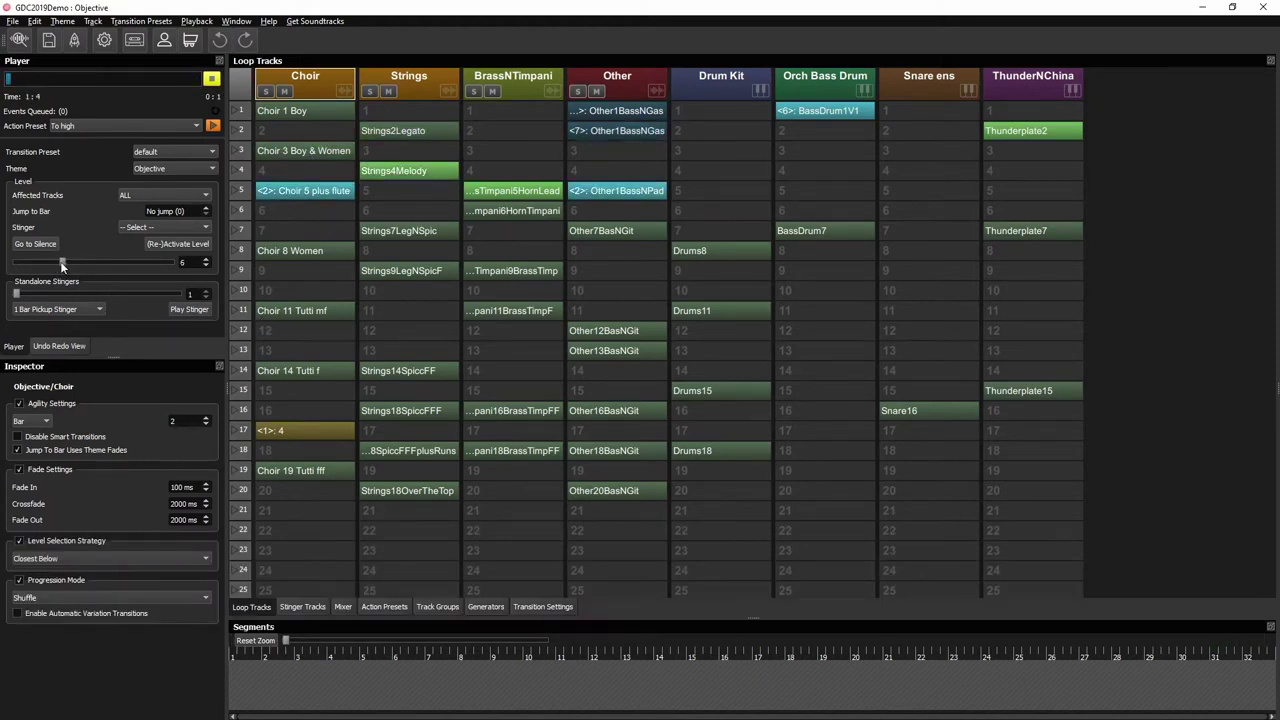
left_click_drag(56, 262, 70, 264)
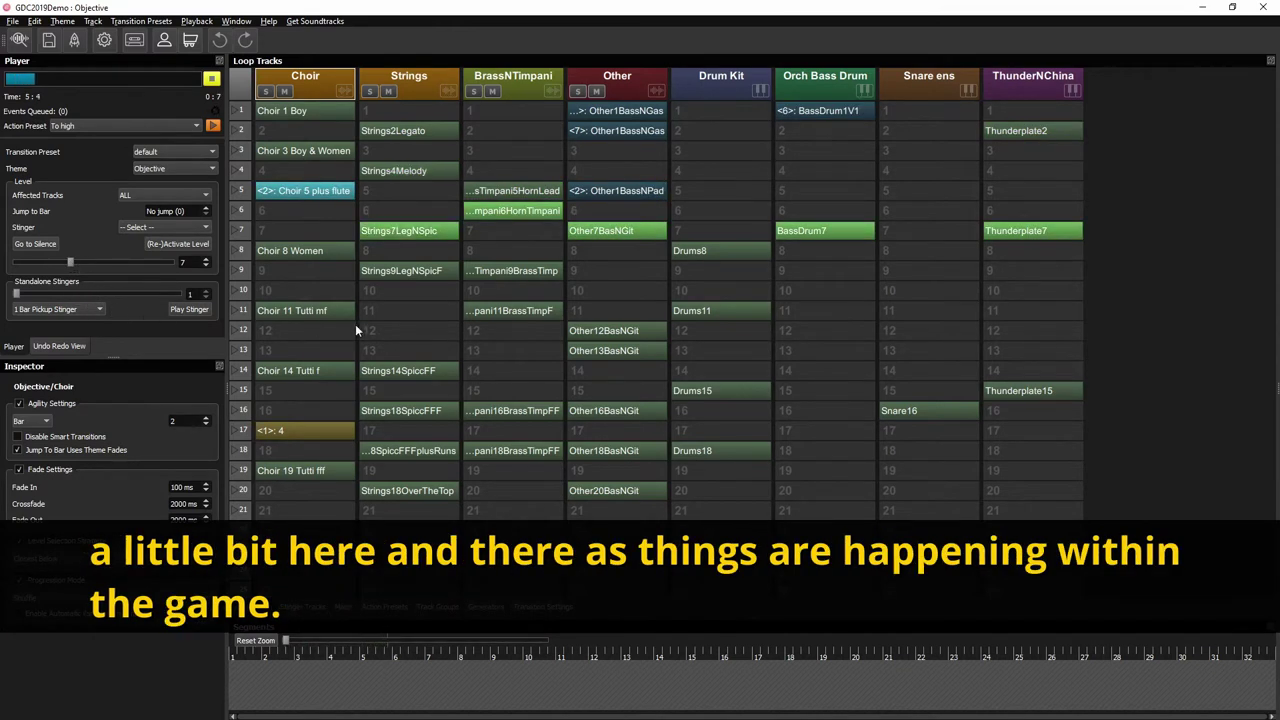
left_click_drag(70, 261, 76, 263)
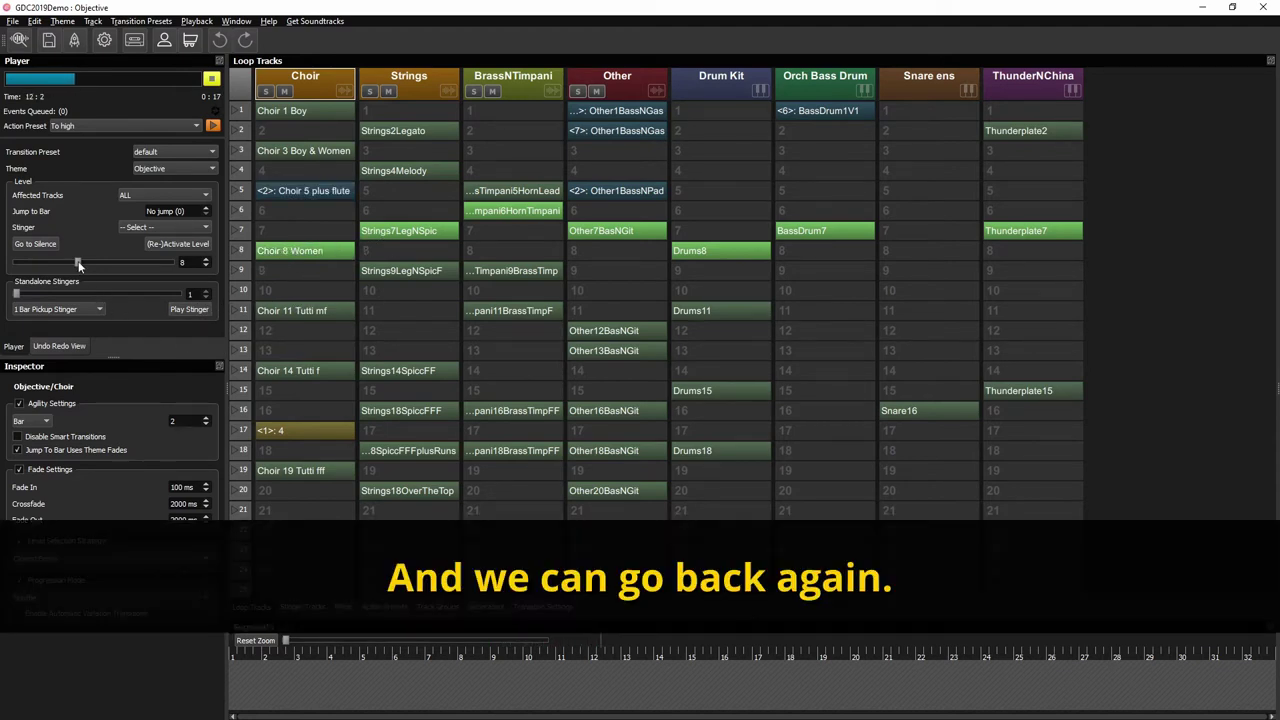
left_click_drag(60, 262, 40, 262)
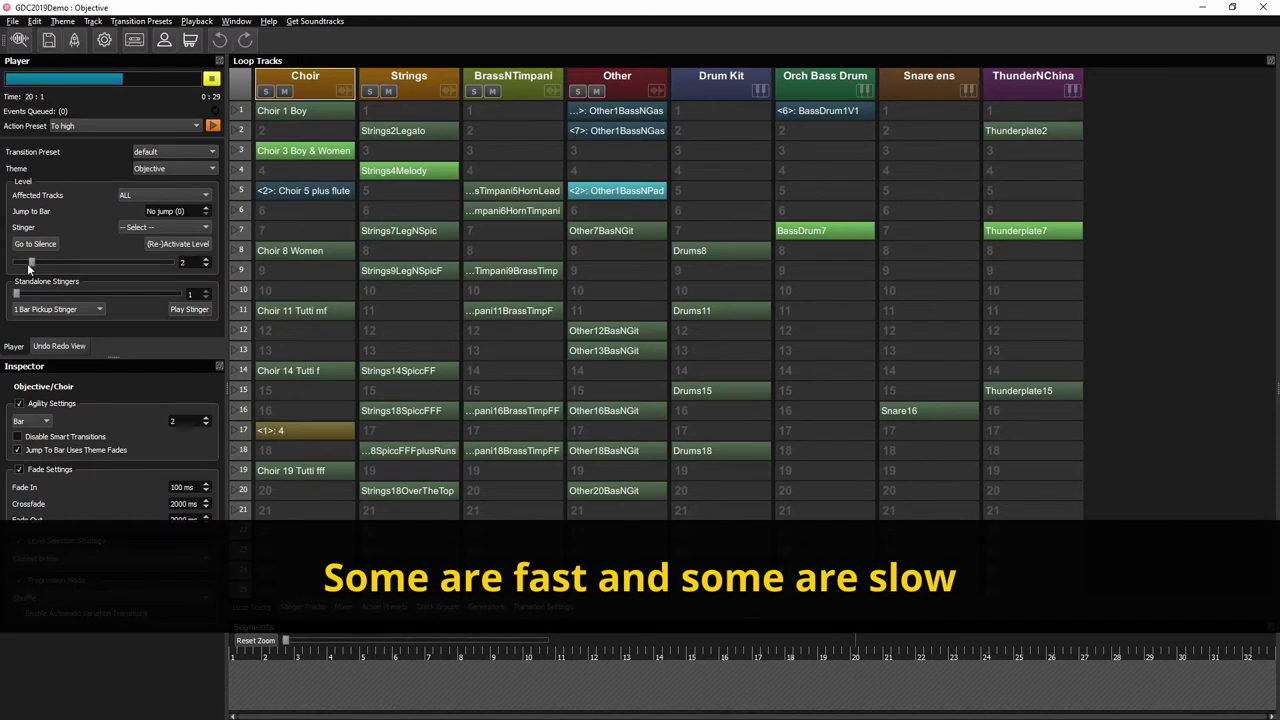
left_click_drag(39, 263, 23, 263)
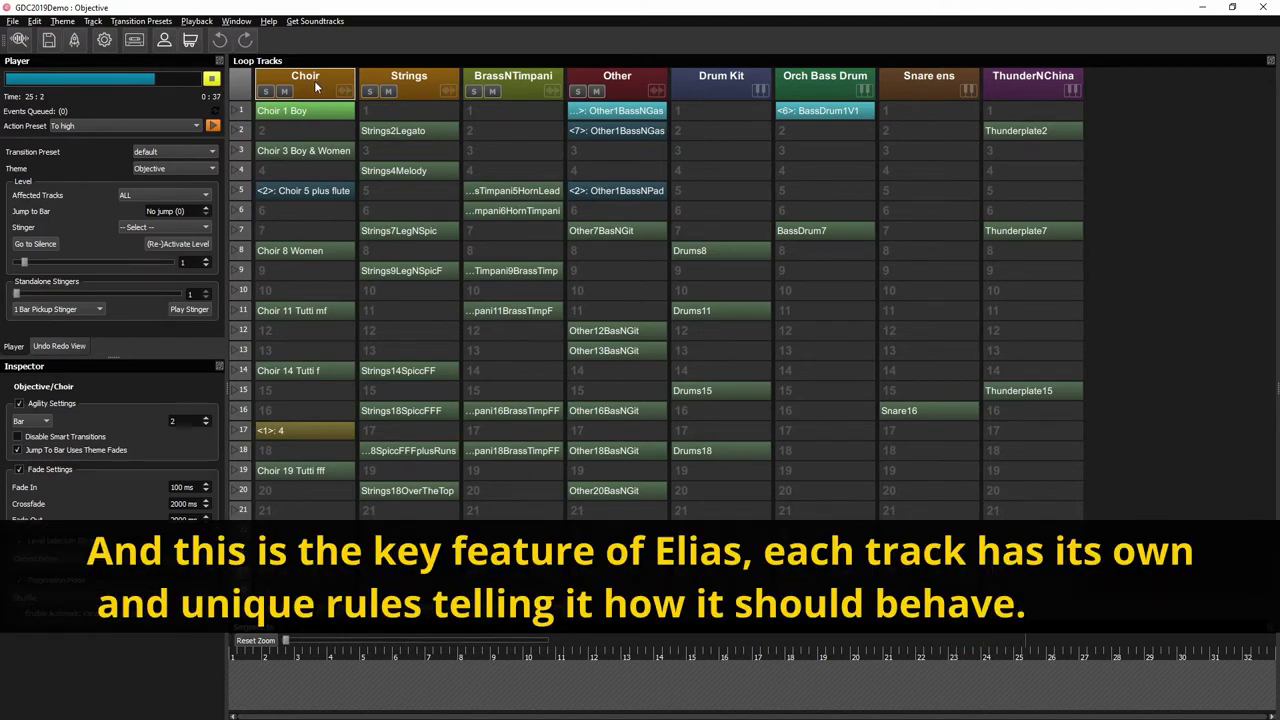
Step: View the Strings, BrassNTimpani, then Strings track rules, then jump intensity from level 1 directly to 8
left_click(425, 81)
left_click(515, 82)
left_click(415, 86)
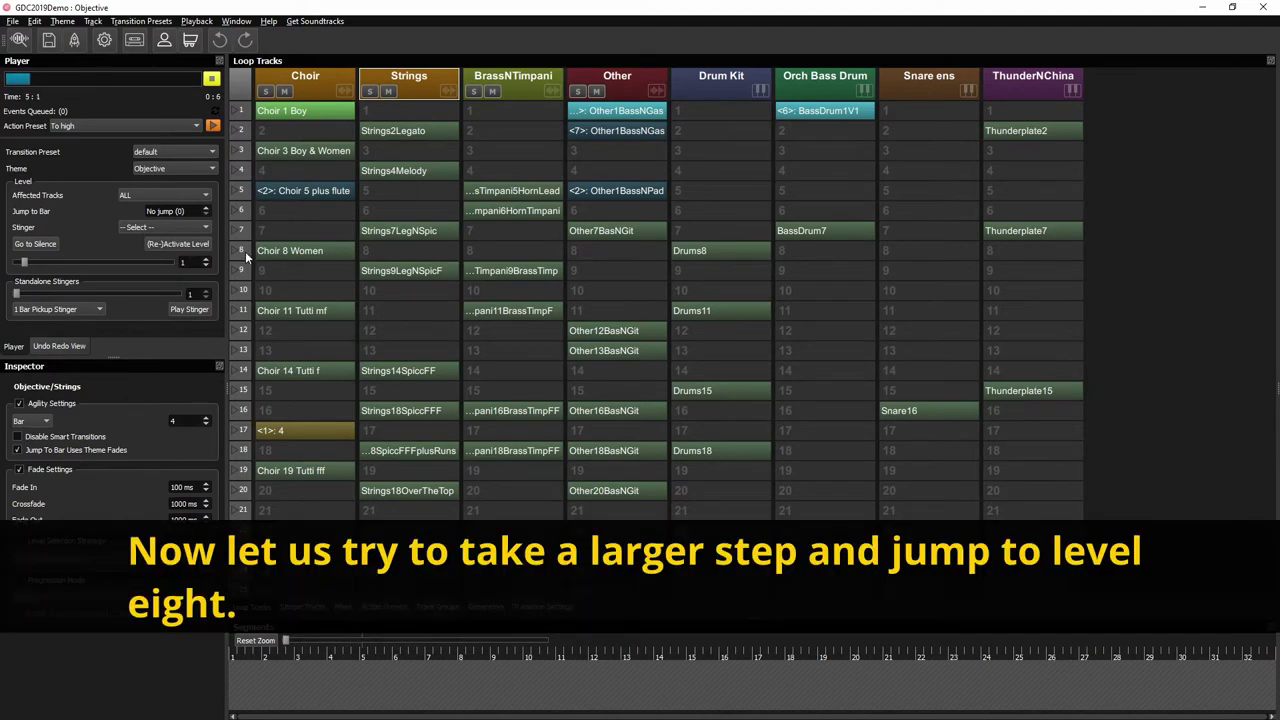
left_click(243, 250)
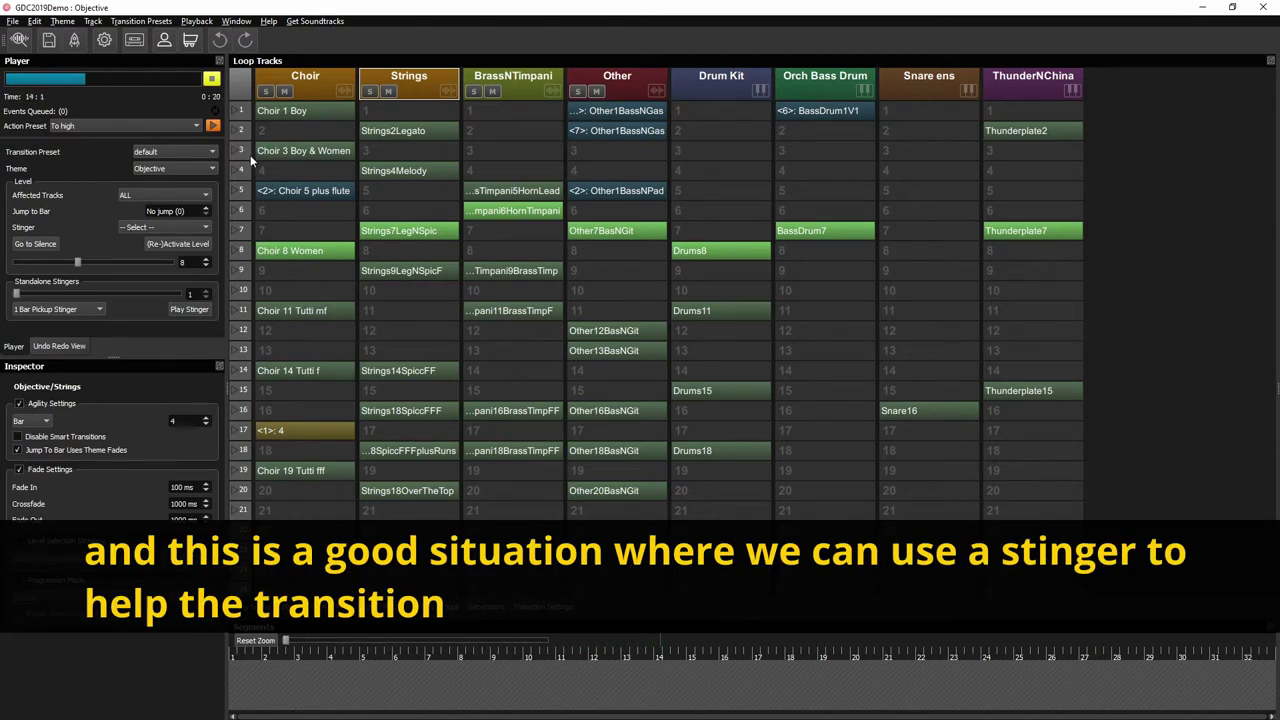
Step: Drop the intensity to level 2 and glance at the Stinger Tracks grid before returning to Loop Tracks
left_click(244, 129)
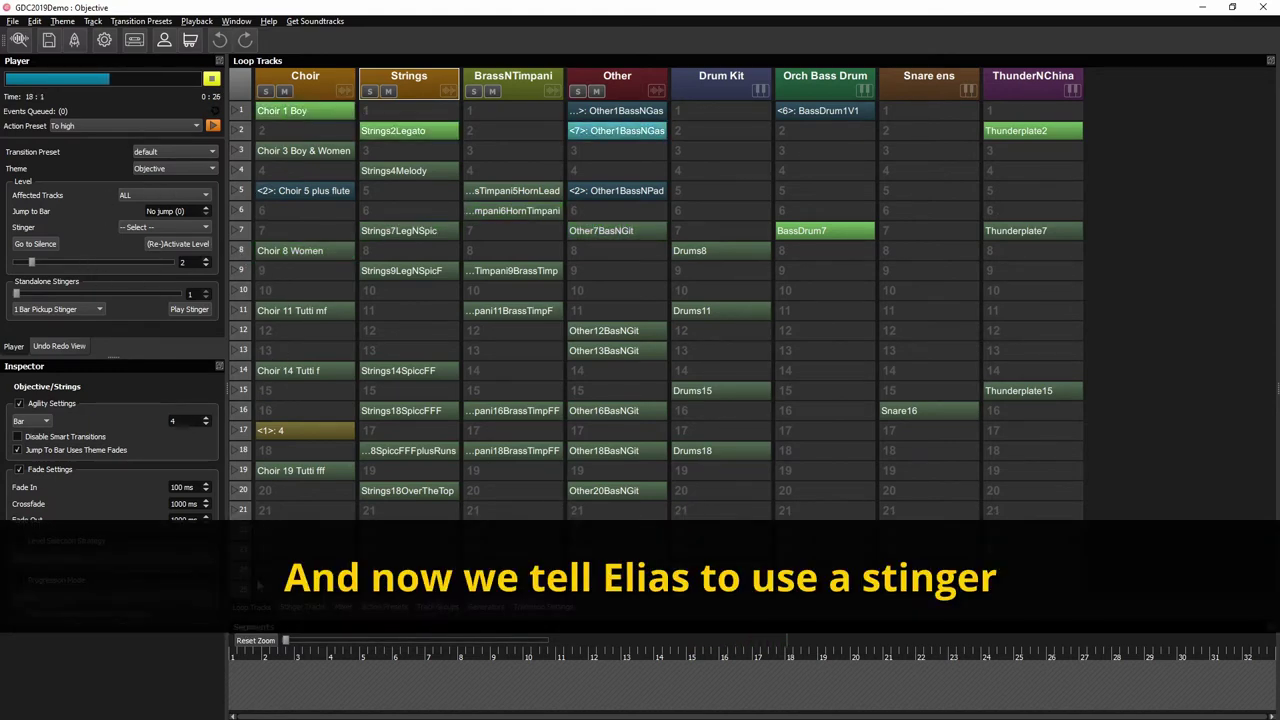
left_click(302, 607)
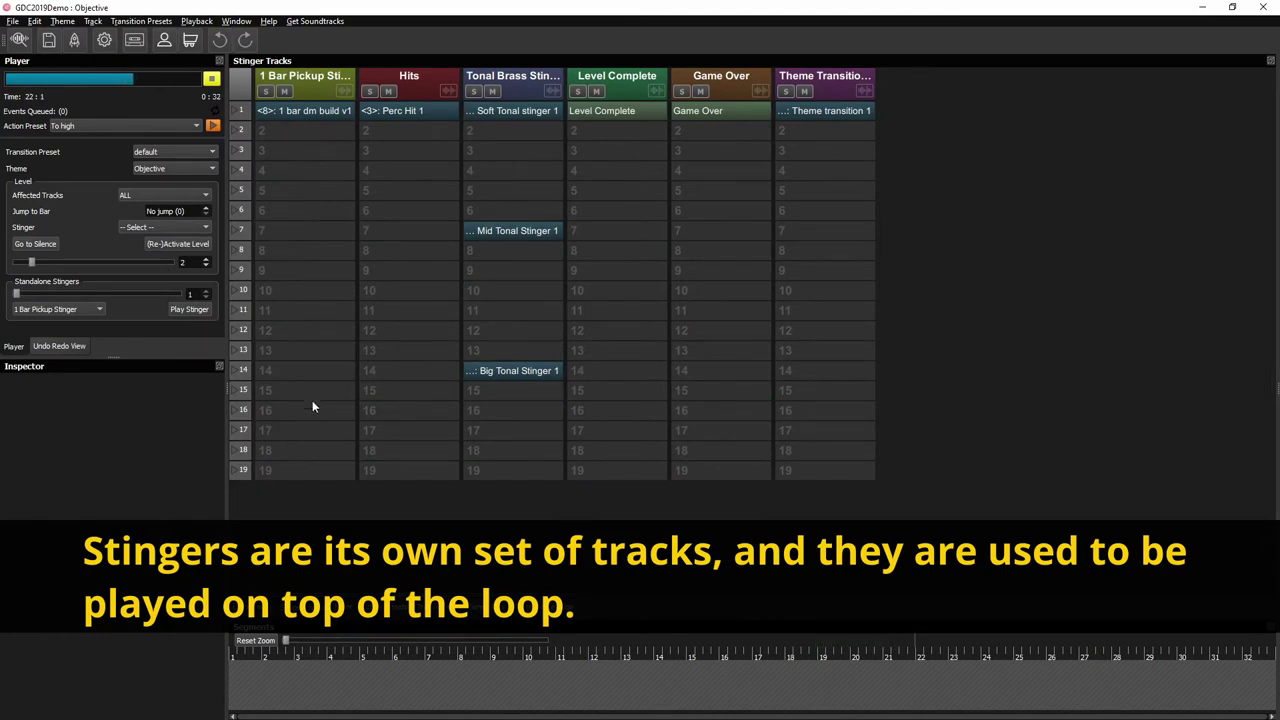
left_click(254, 606)
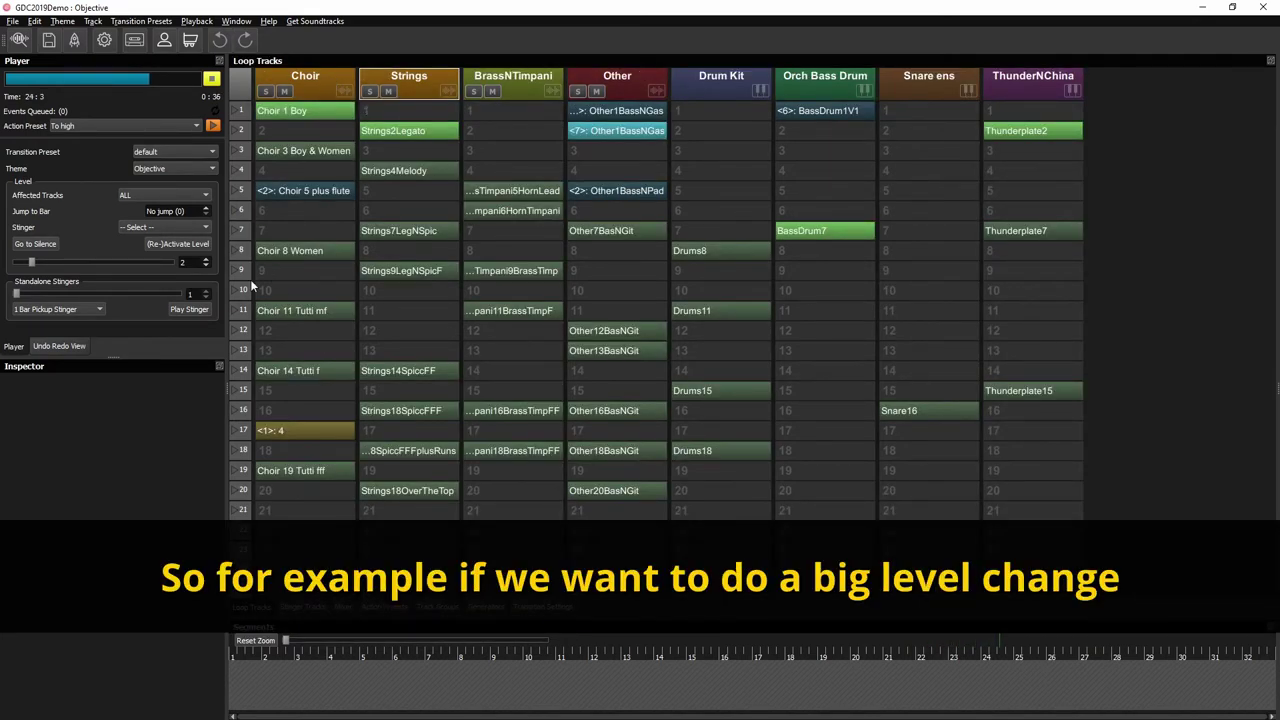
Step: Set the 1 Bar Pickup Stinger as the transition and raise the intensity to level 8
left_click(150, 227)
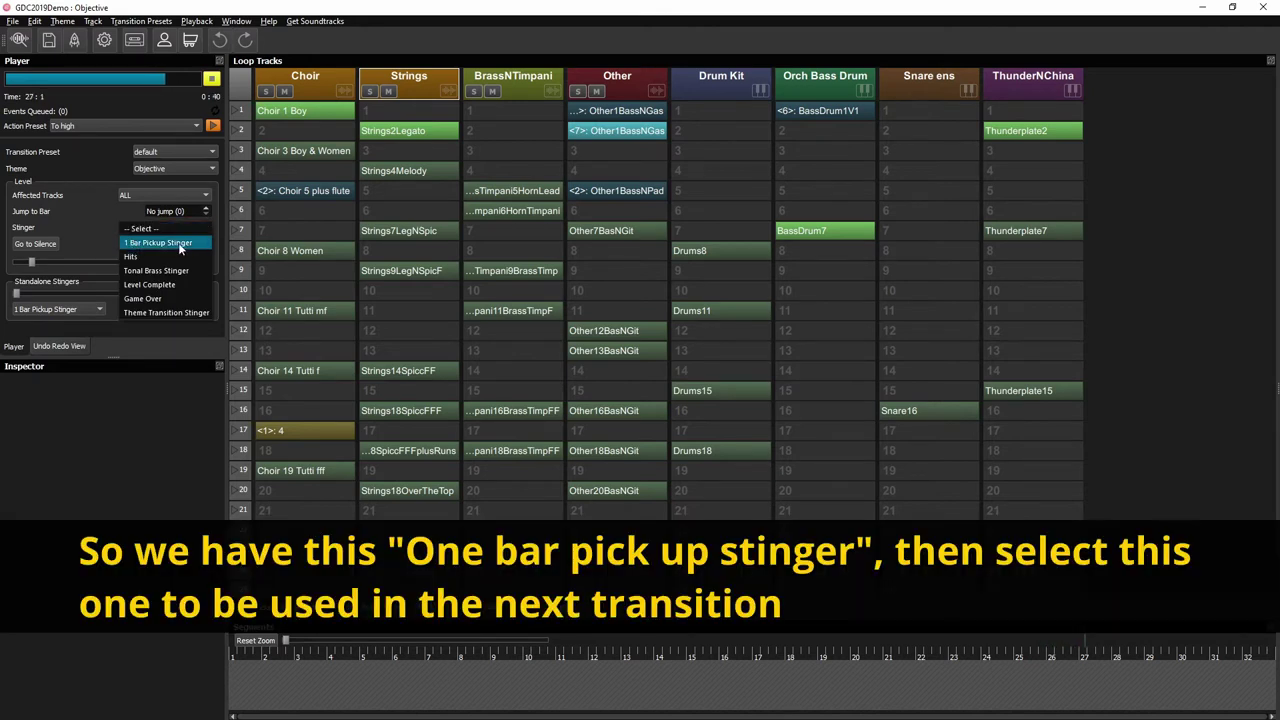
left_click(180, 244)
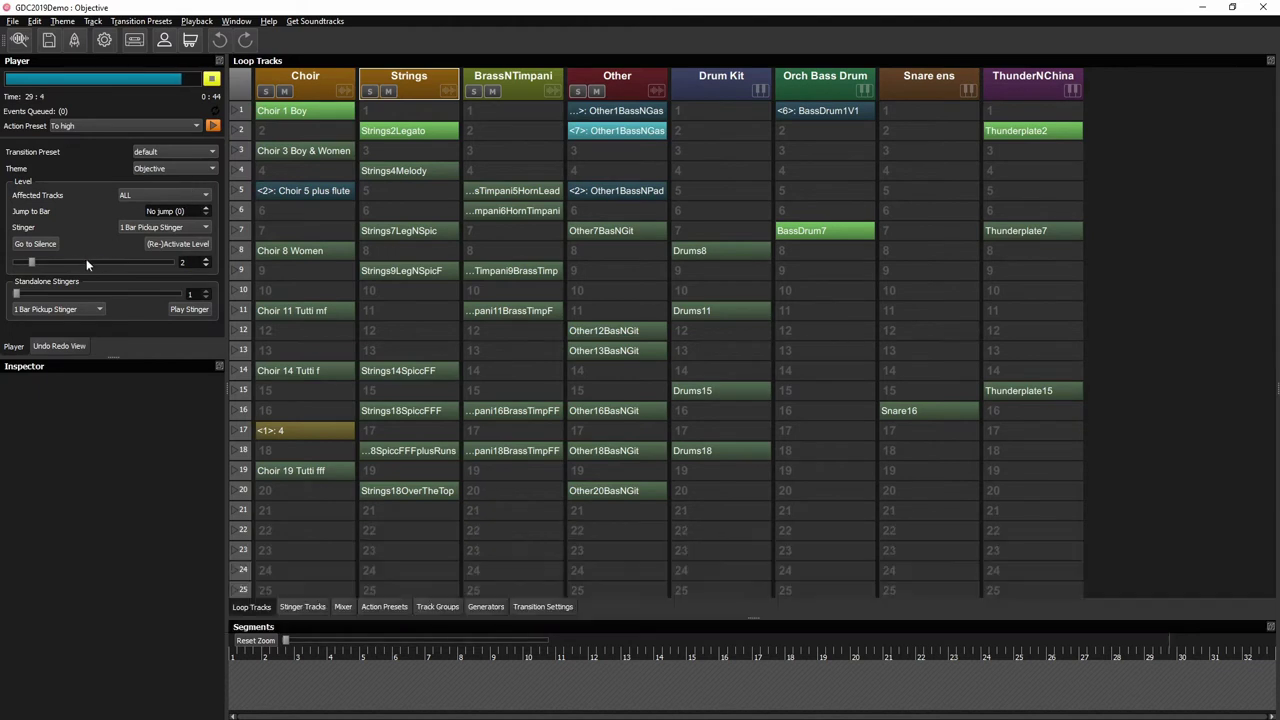
left_click_drag(31, 264, 77, 261)
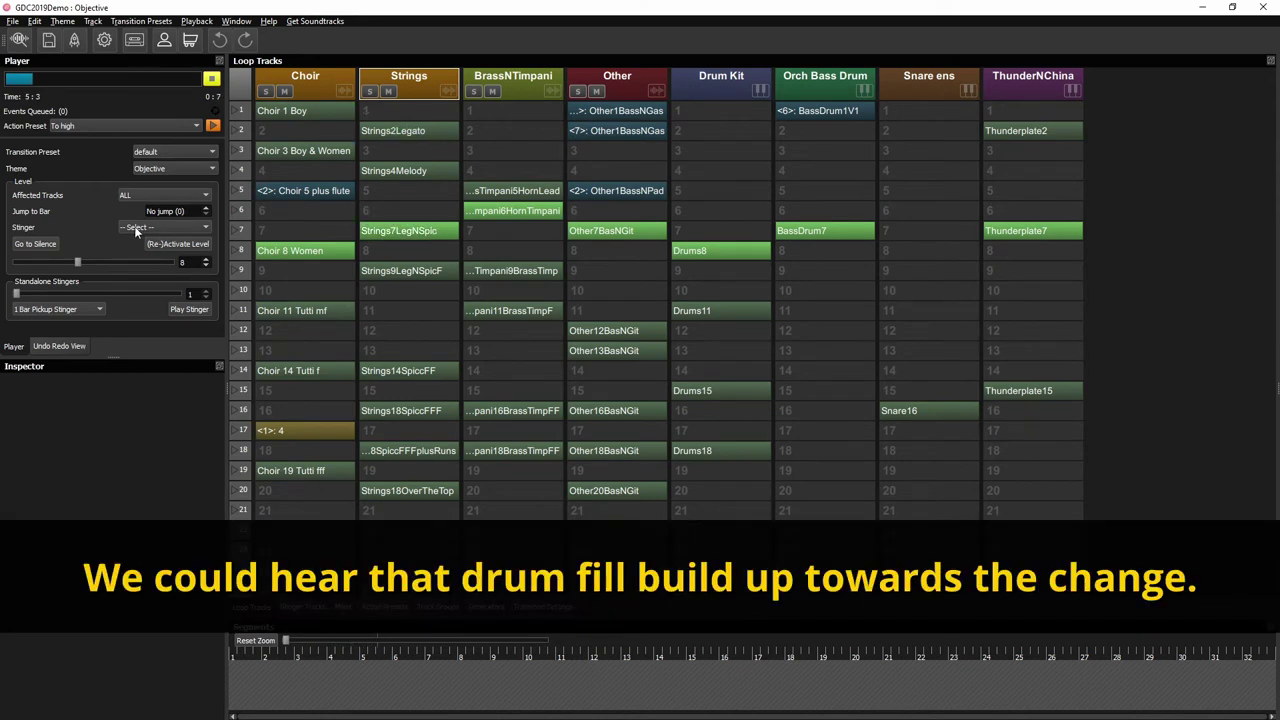
Step: Keep the 1 Bar Pickup Stinger and raise the intensity from level 8 to 11
left_click(136, 228)
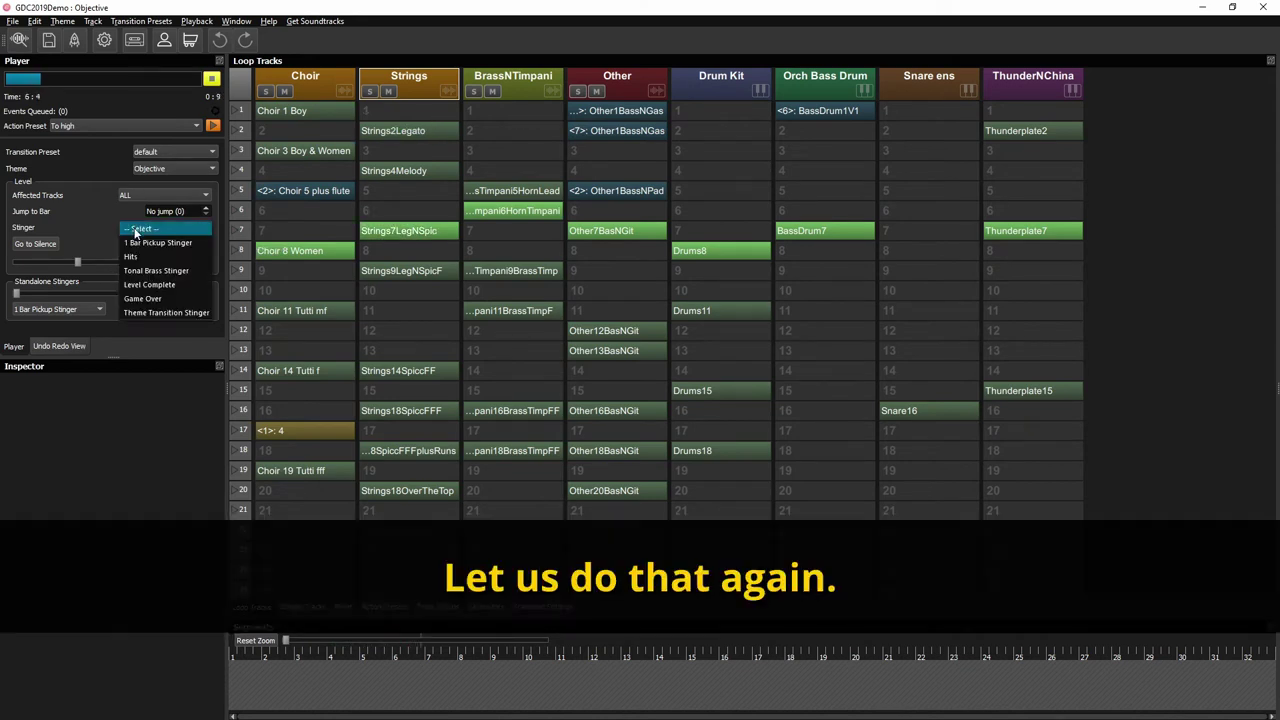
left_click(140, 240)
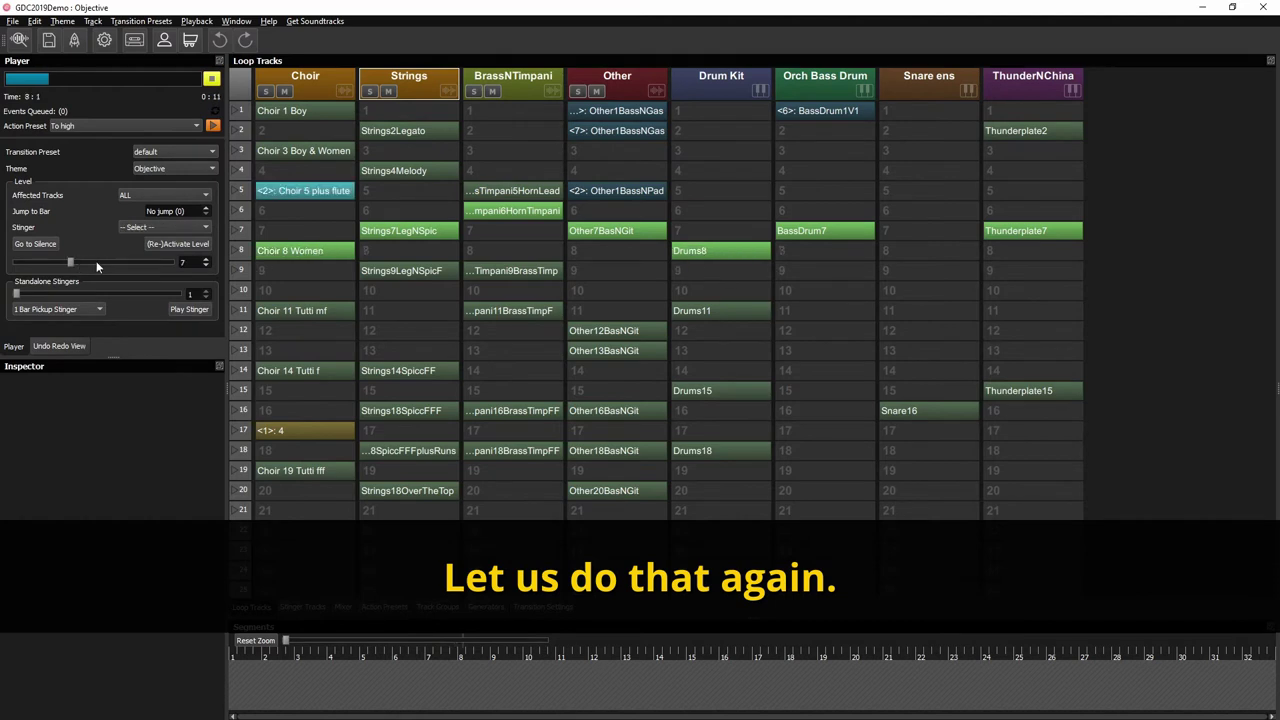
left_click_drag(80, 261, 100, 262)
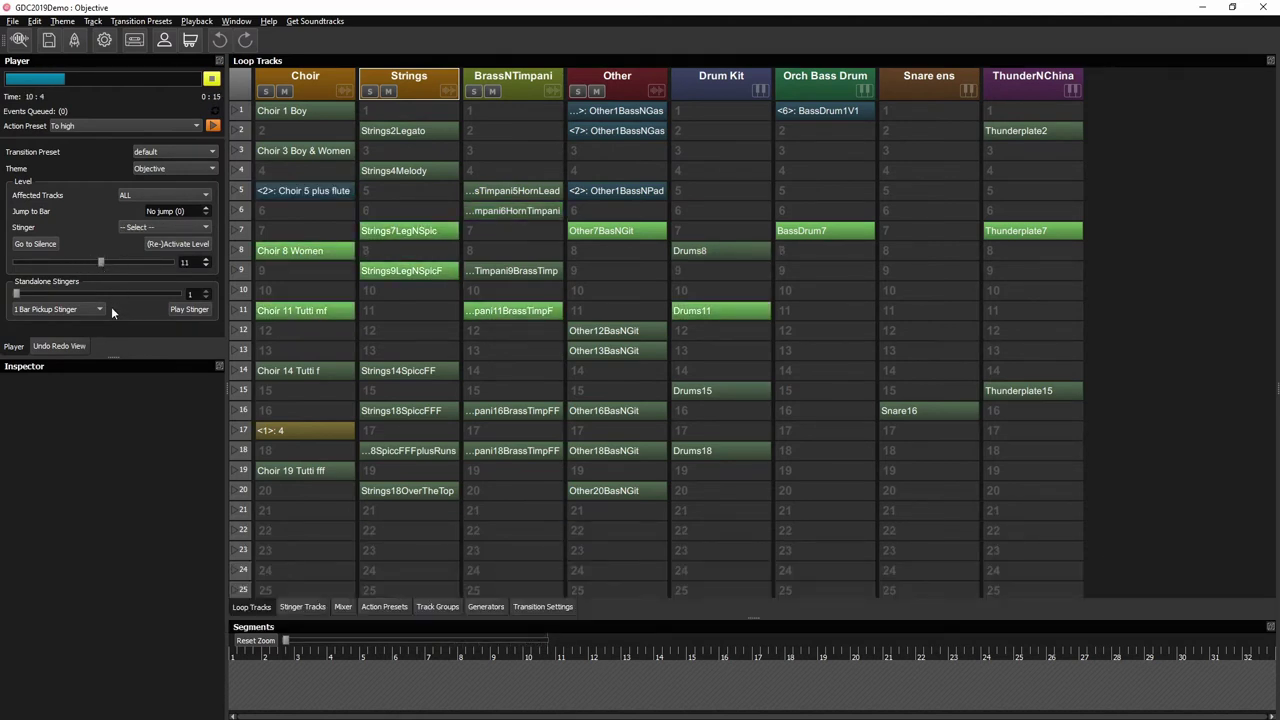
Step: Choose the Hits level stinger and lower the intensity to level 4
left_click(140, 228)
left_click(130, 256)
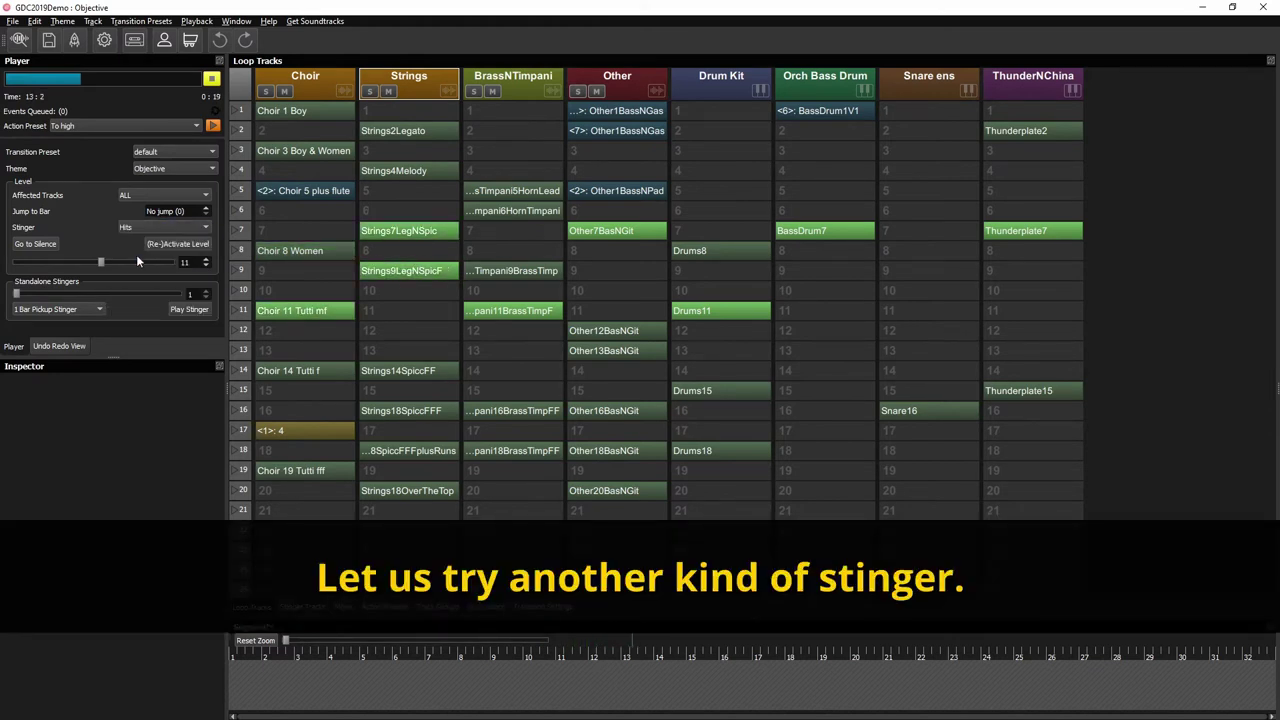
left_click_drag(102, 263, 46, 264)
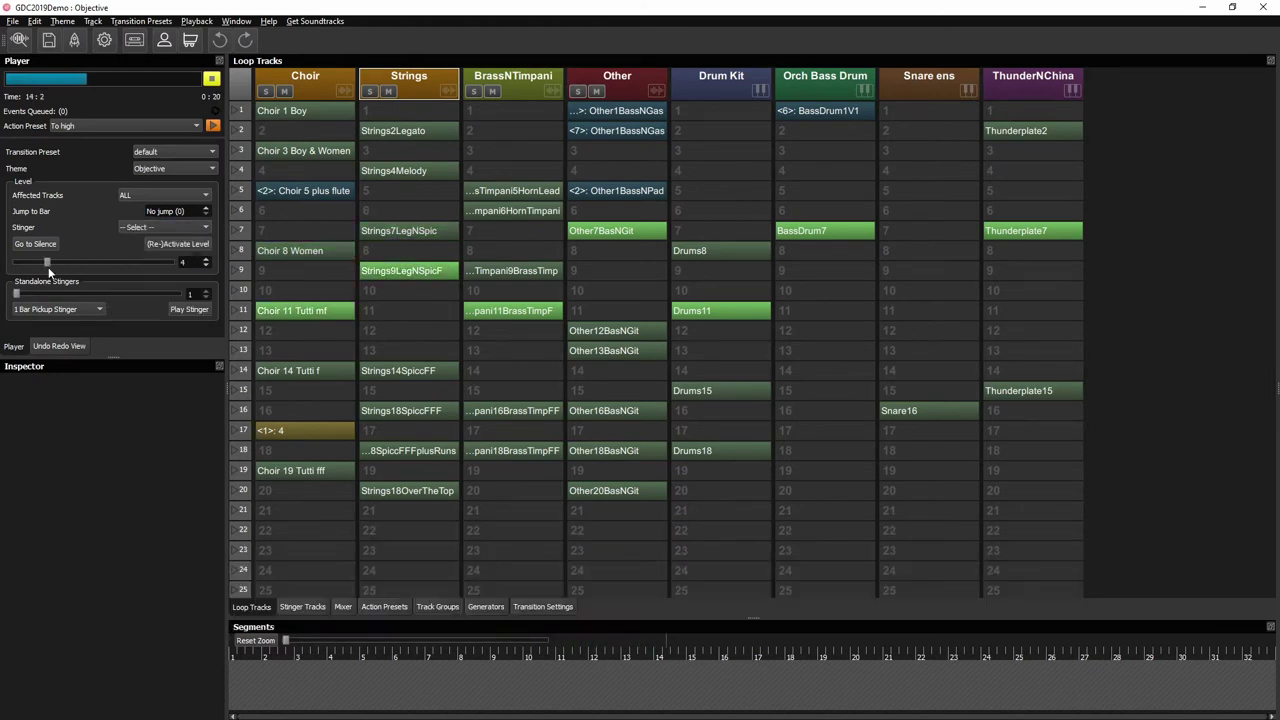
Step: Select Hits in Standalone Stingers and fire it over the level-4 loop
left_click(95, 312)
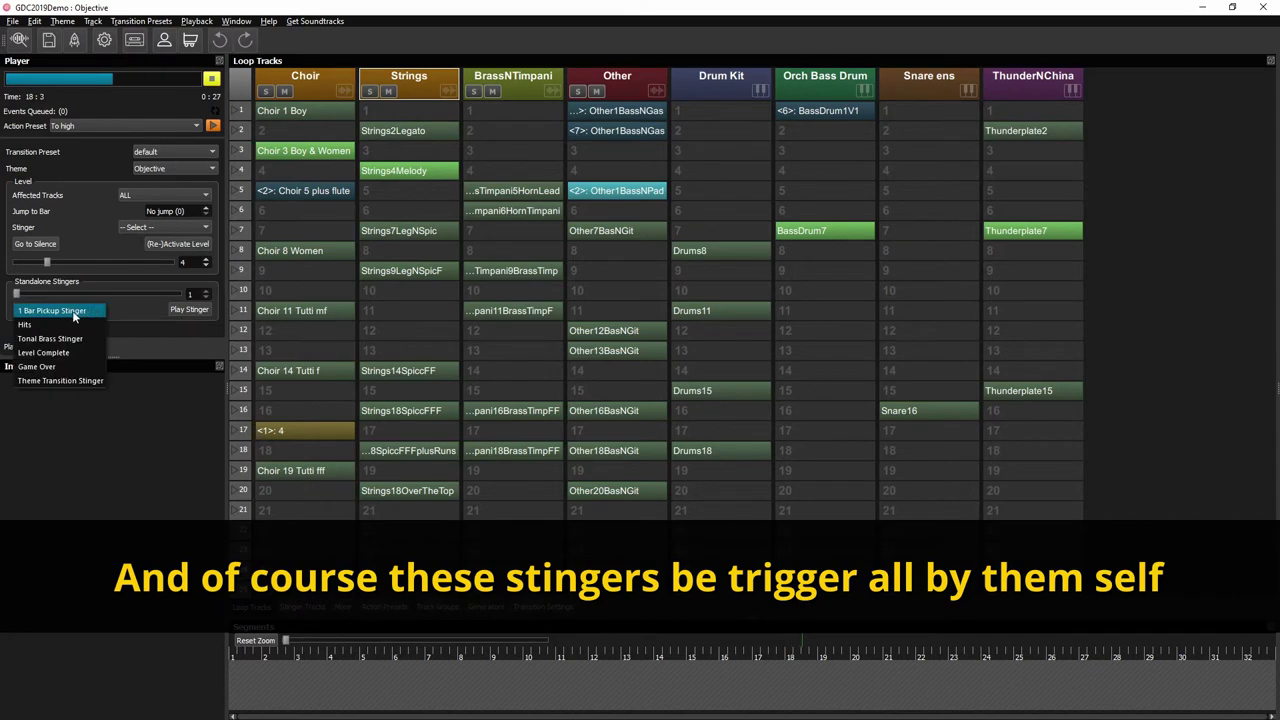
left_click(16, 316)
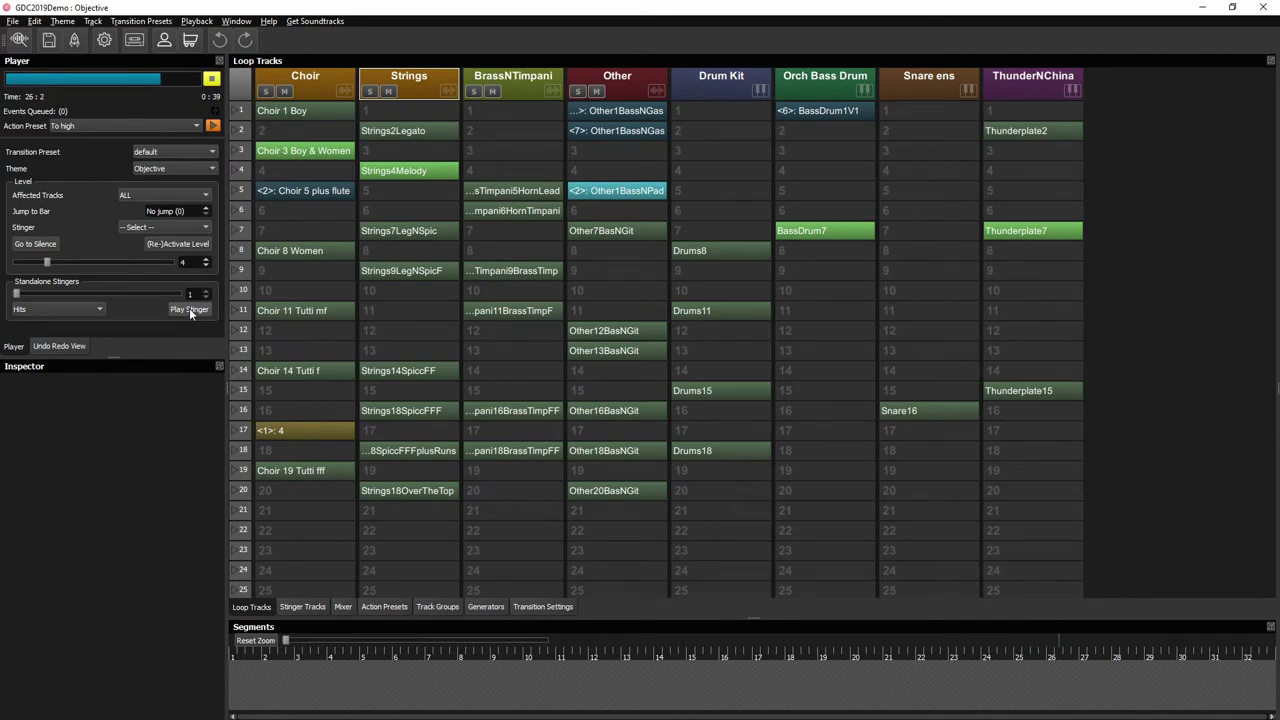
left_click(189, 315)
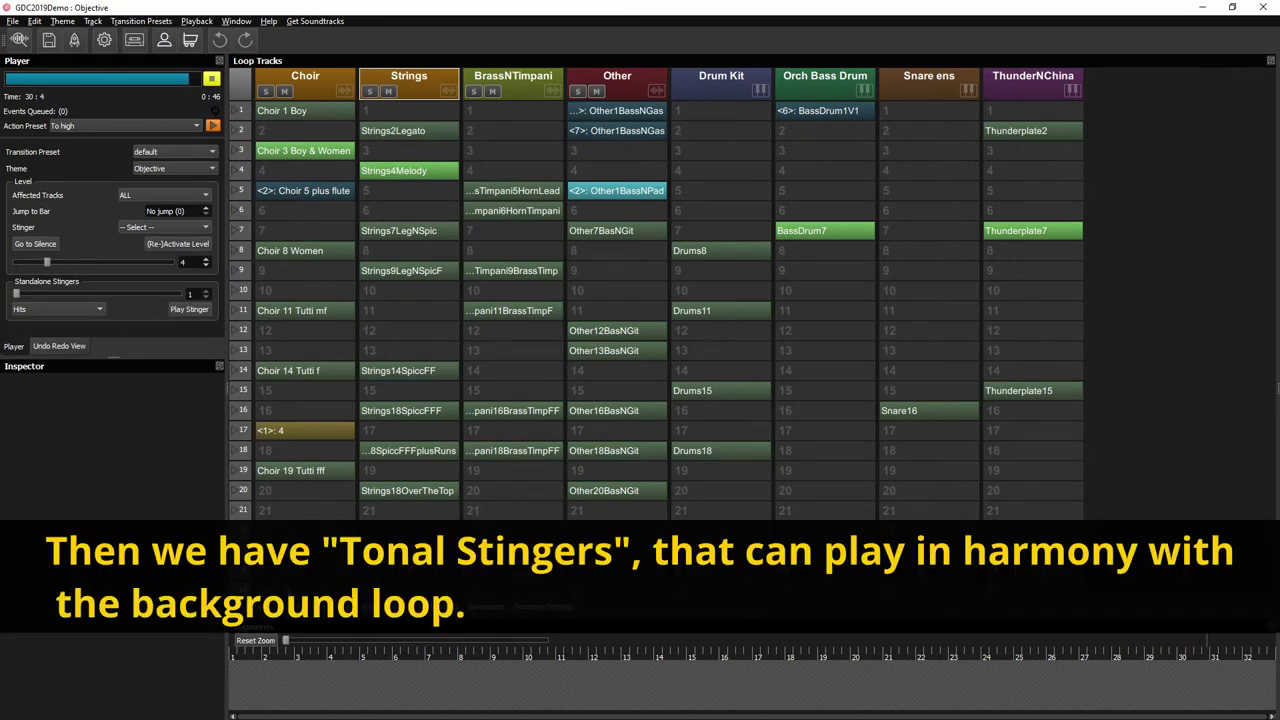
Step: Swap the standalone stinger from Hits to Tonal Brass Stinger and show the Stinger Tracks grid
left_click(100, 311)
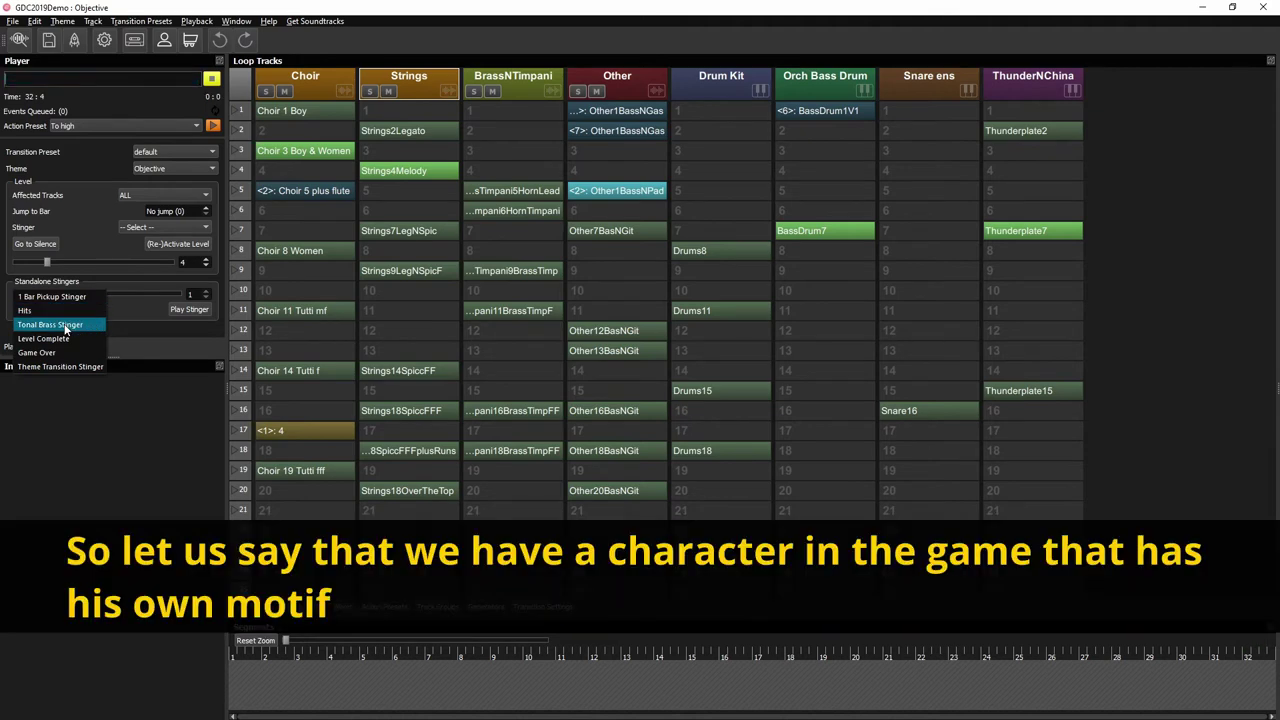
left_click(66, 325)
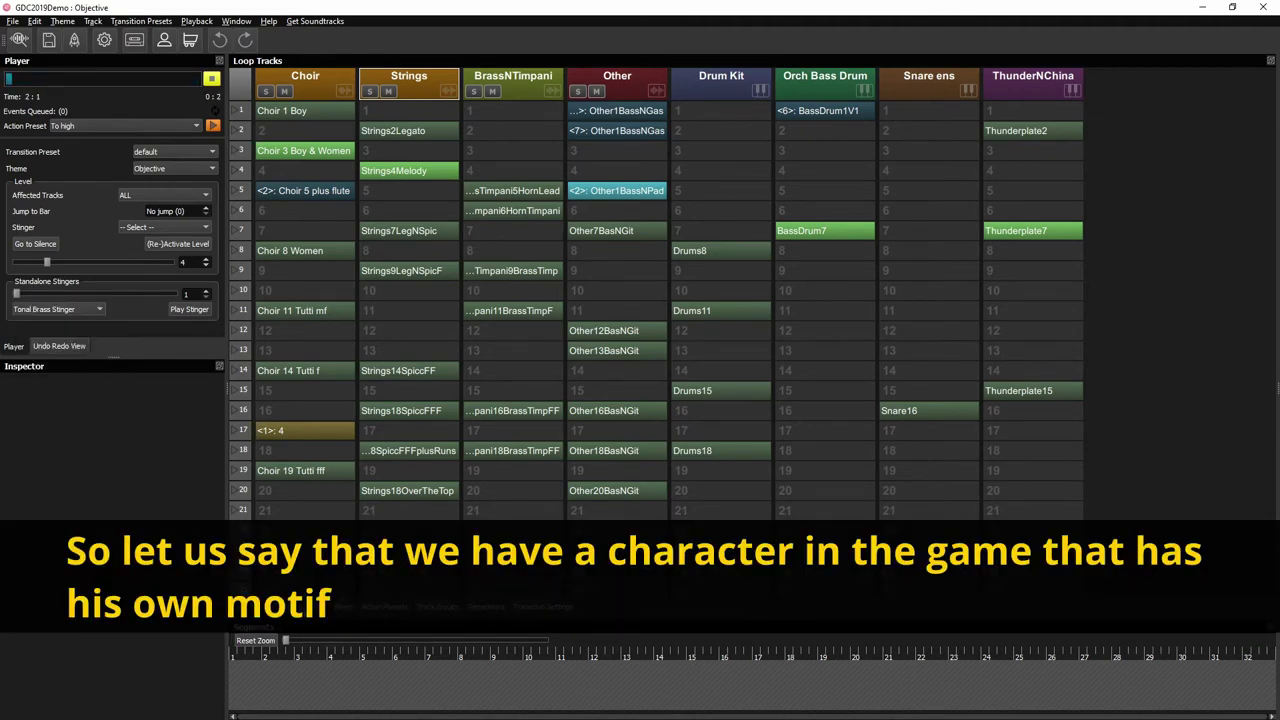
left_click(303, 606)
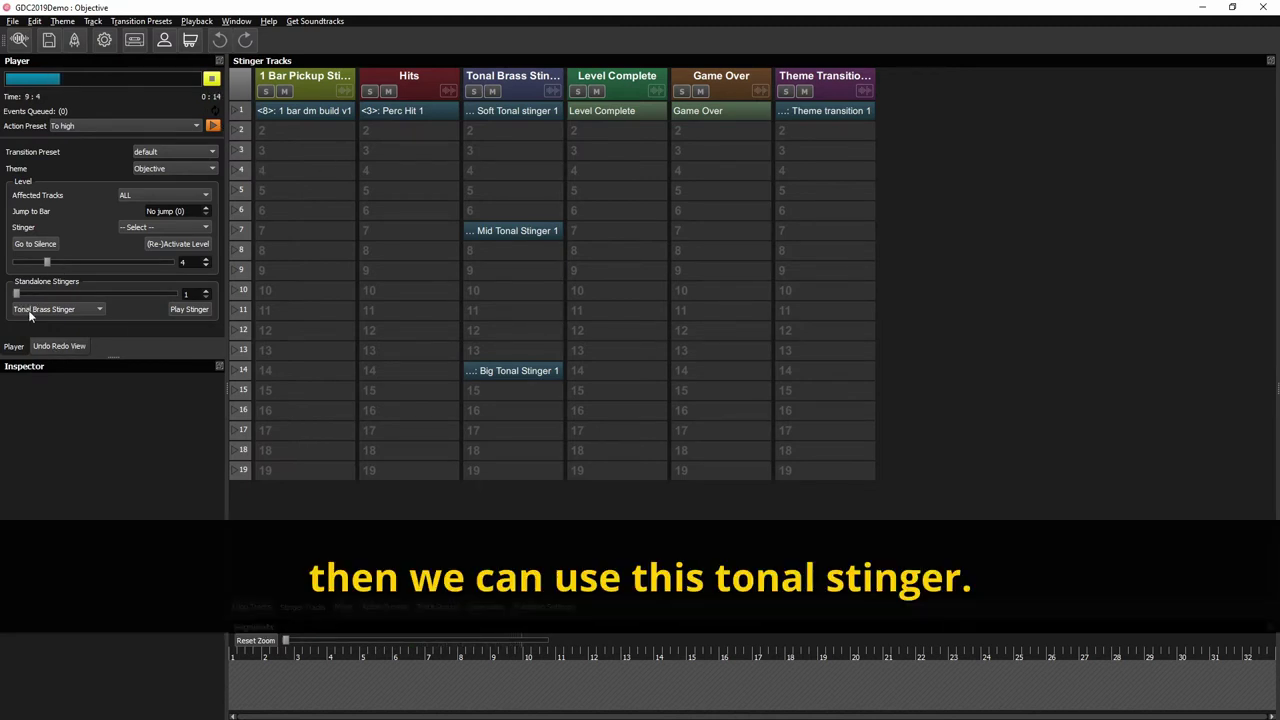
Step: Fire the Tonal Brass Stinger several times, expanding row 1's variation files to hear variations
left_click(190, 309)
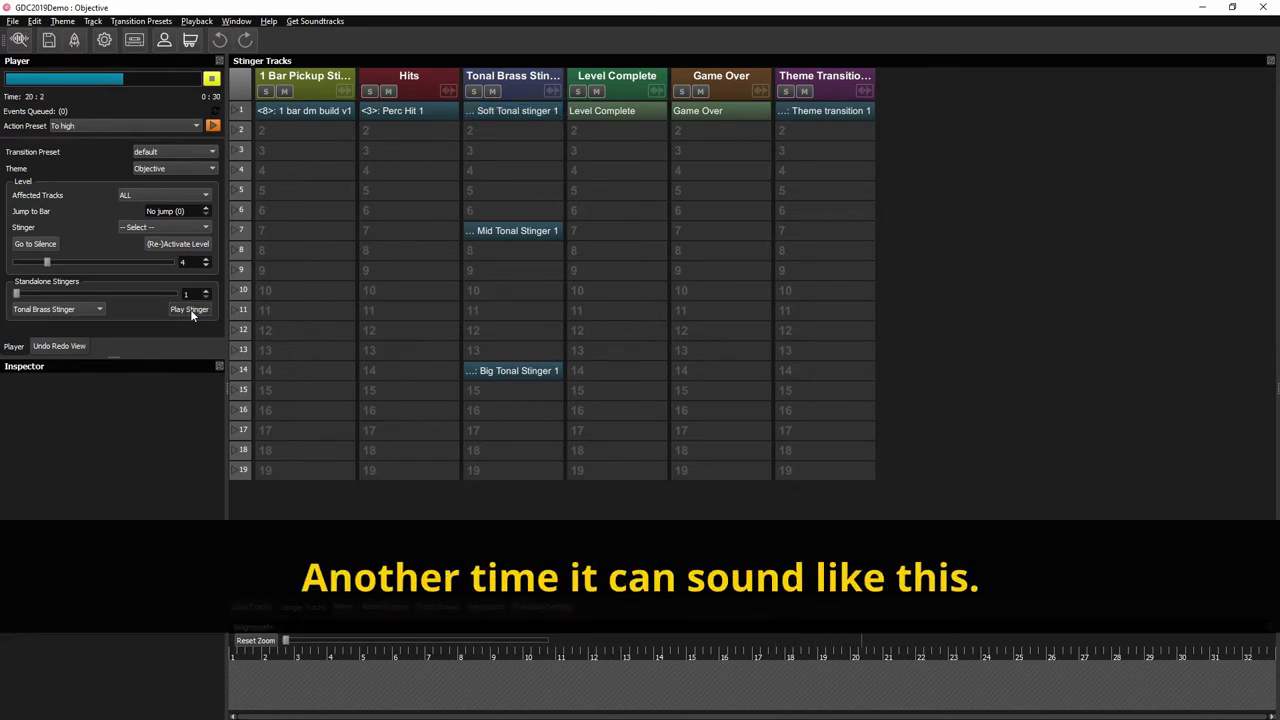
left_click(190, 309)
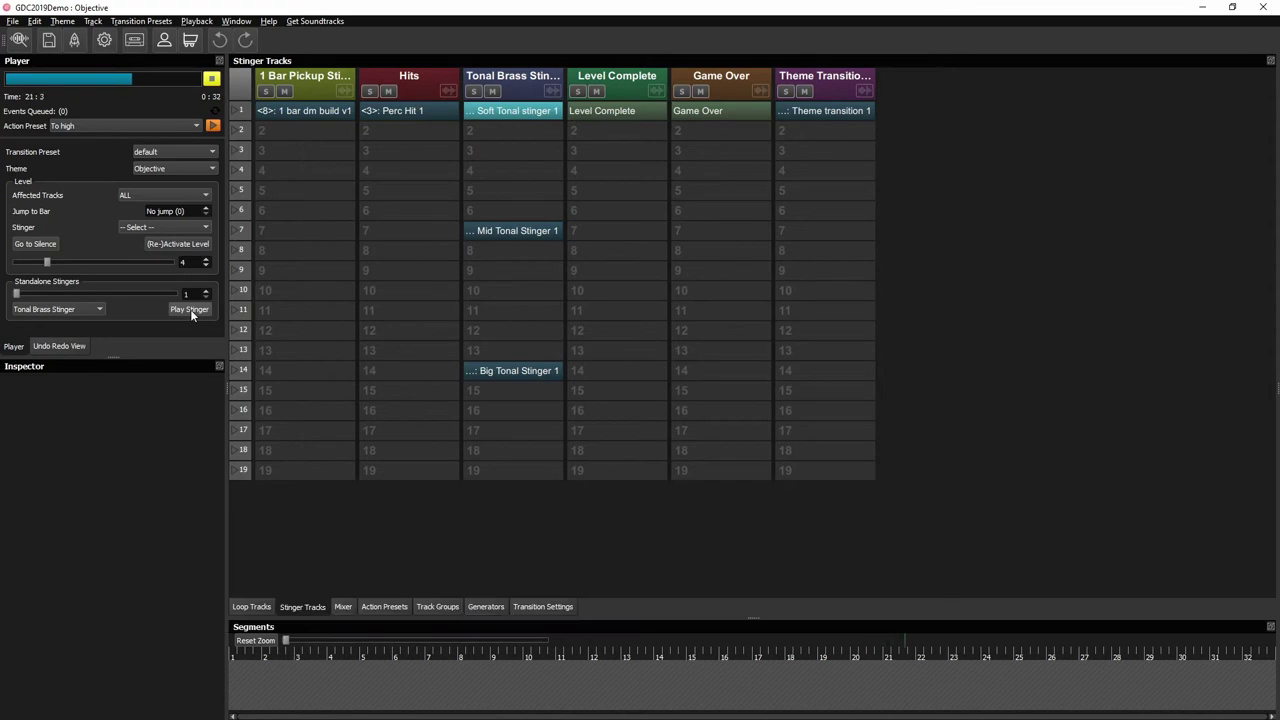
left_click(238, 110)
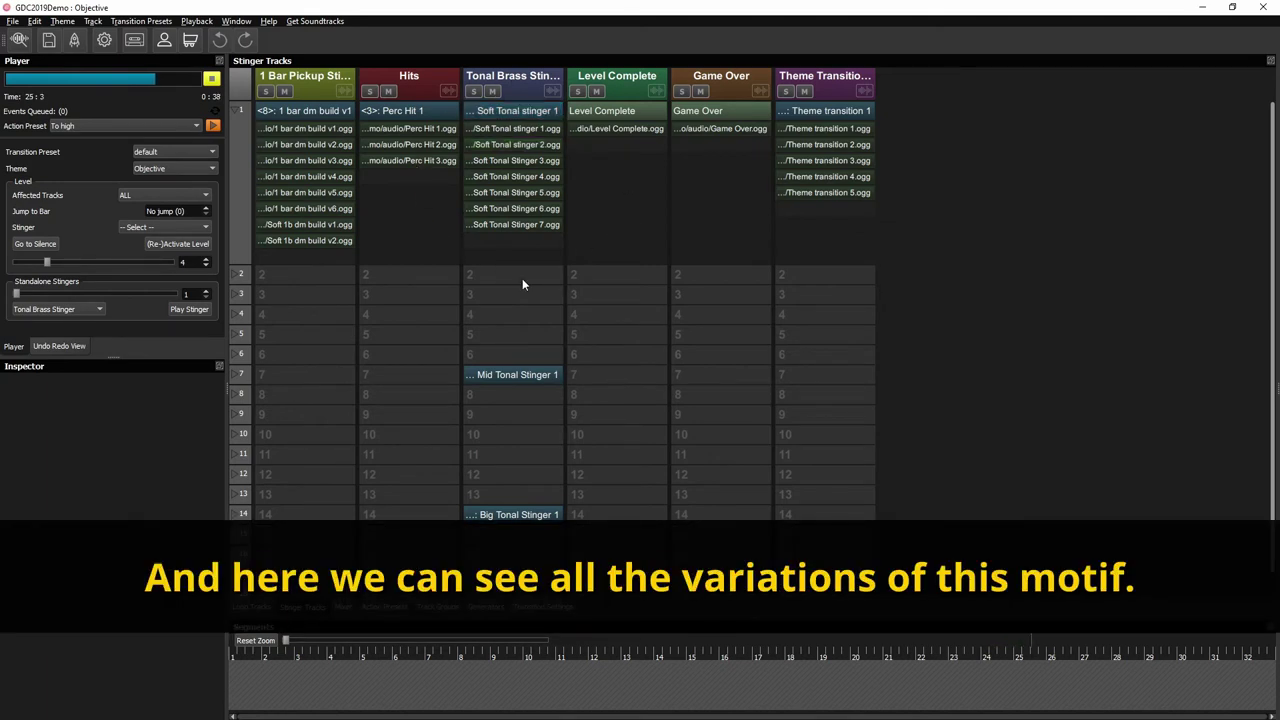
left_click(184, 310)
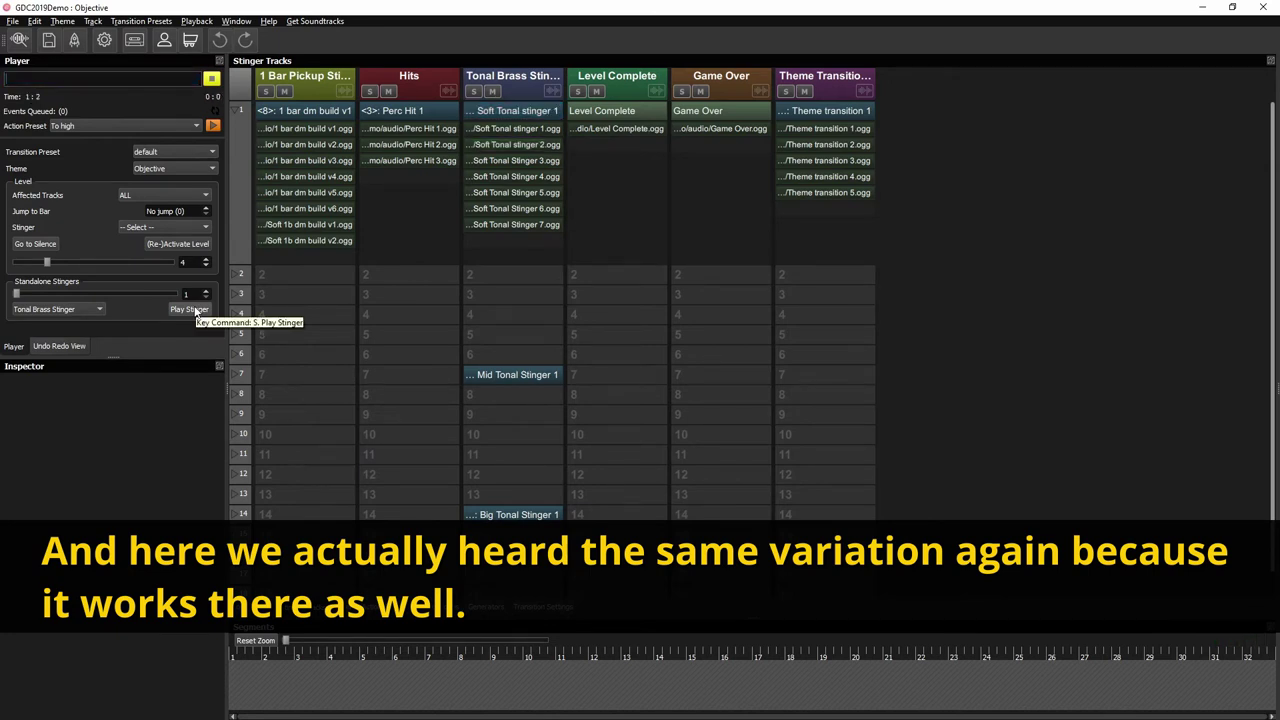
left_click(195, 310)
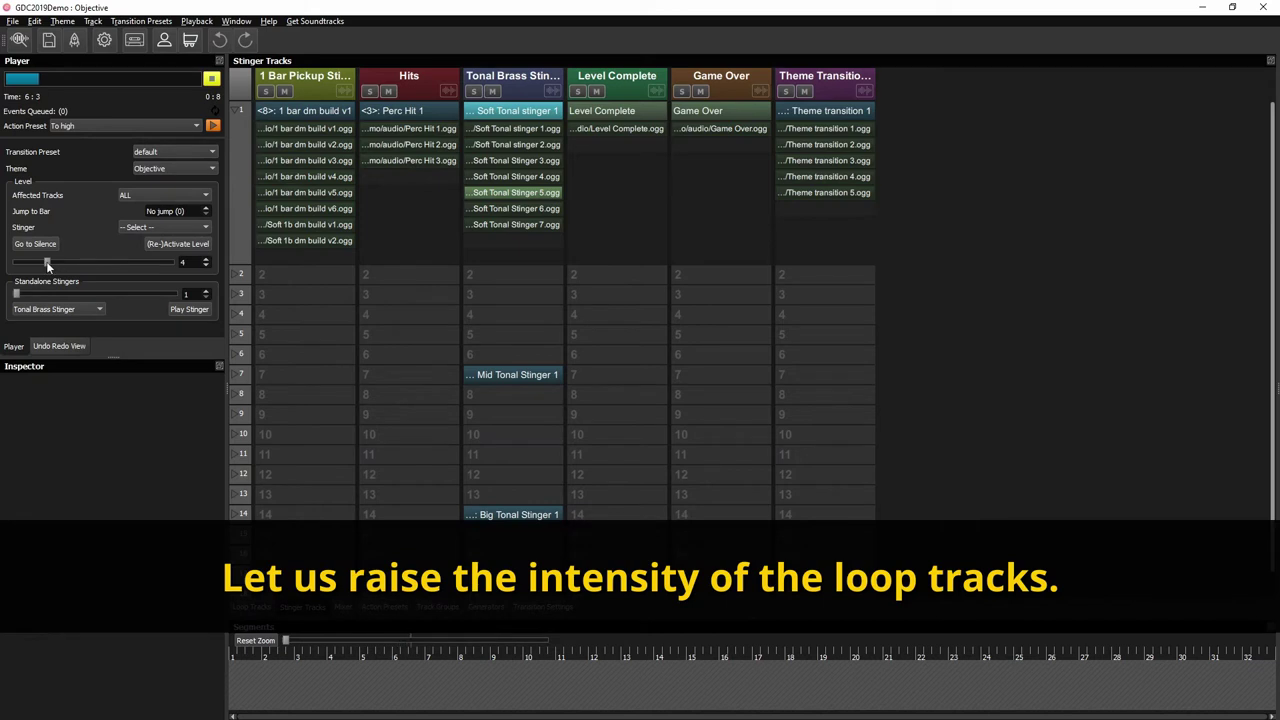
Step: Raise the loop level to 12 and stinger intensity to 14, and preview the Big Tonal Stinger 1 files
left_click_drag(46, 261, 93, 262)
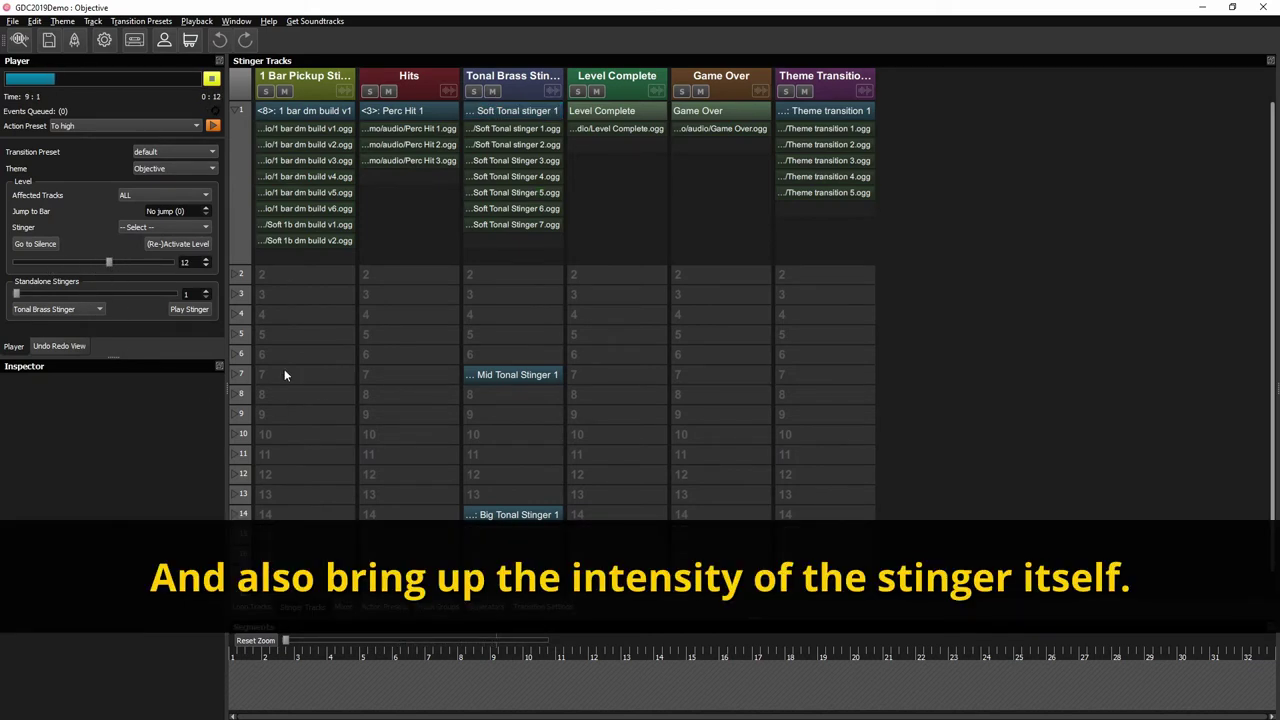
left_click_drag(16, 294, 179, 299)
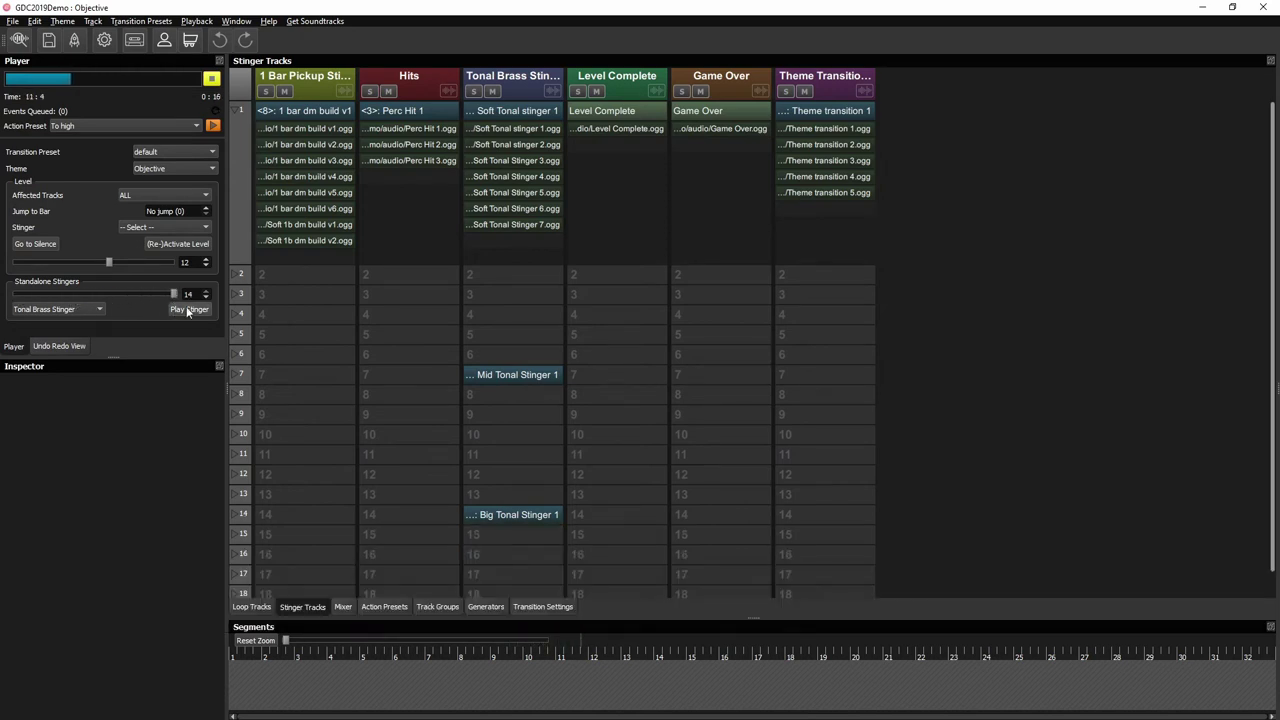
left_click(188, 311)
left_click(241, 514)
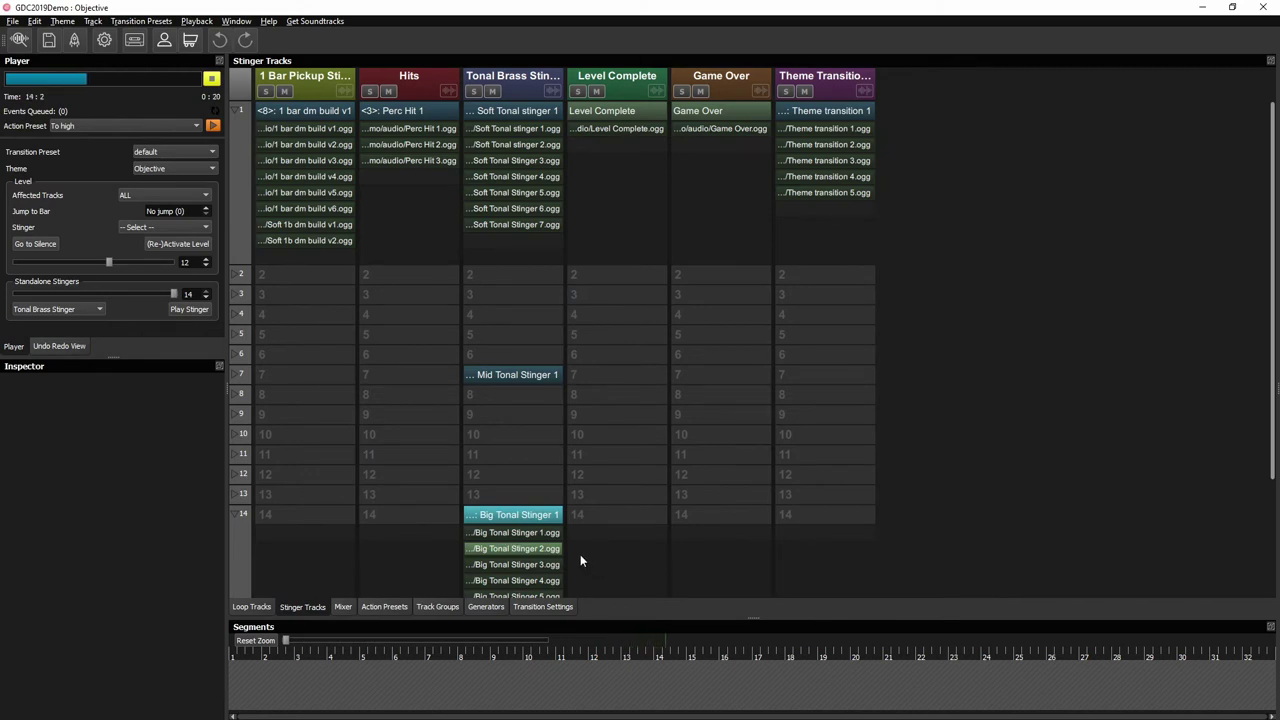
left_click(232, 515)
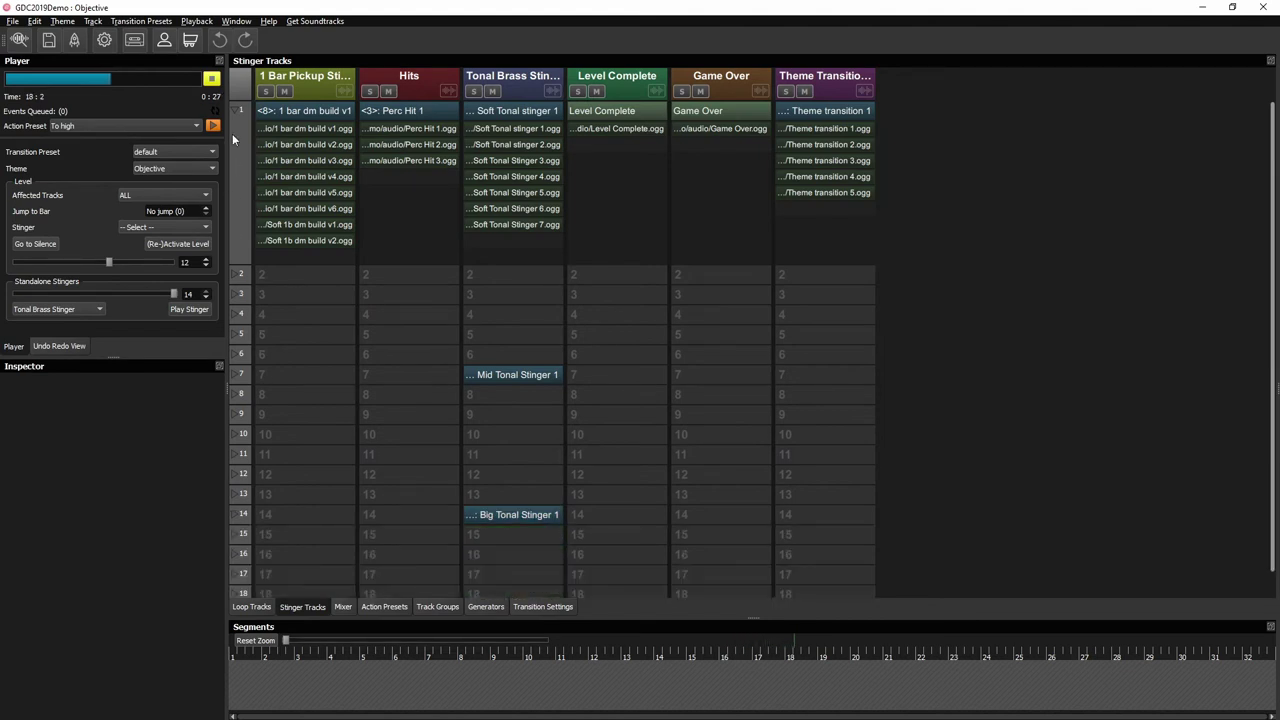
Step: Back in Loop Tracks, choose the Hits level stinger and lower the intensity to level 5
left_click(250, 606)
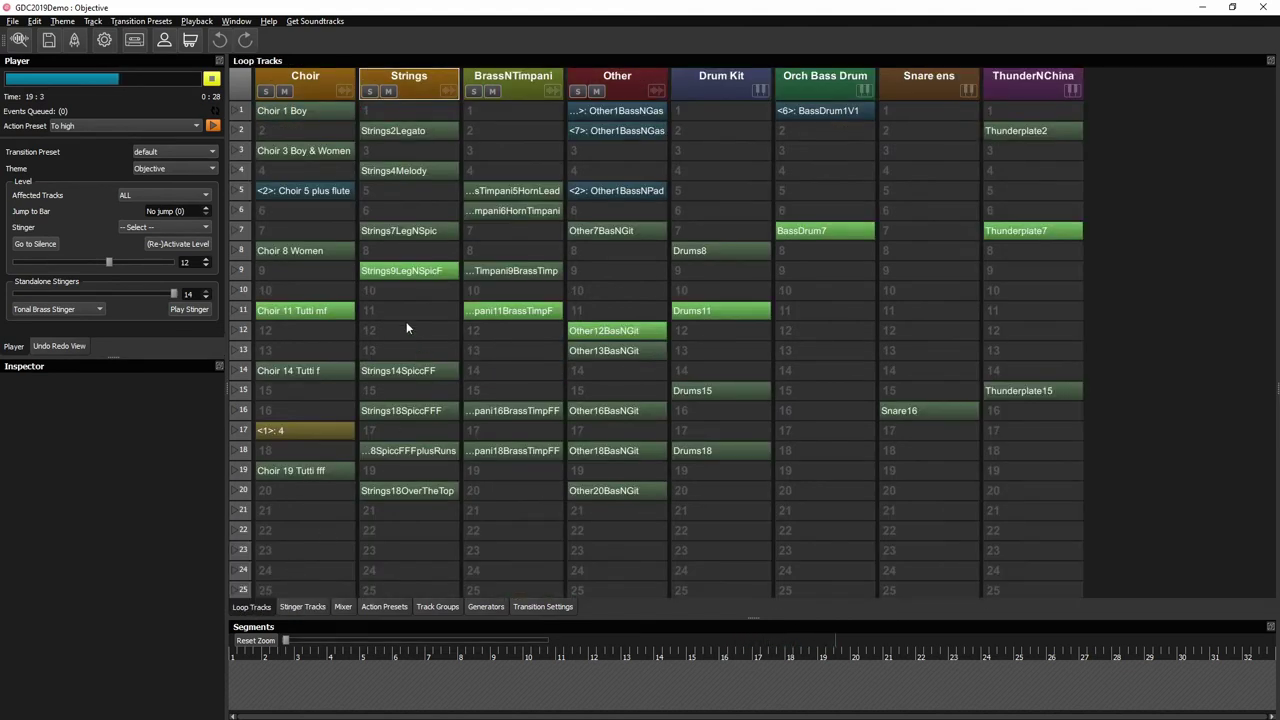
left_click(163, 228)
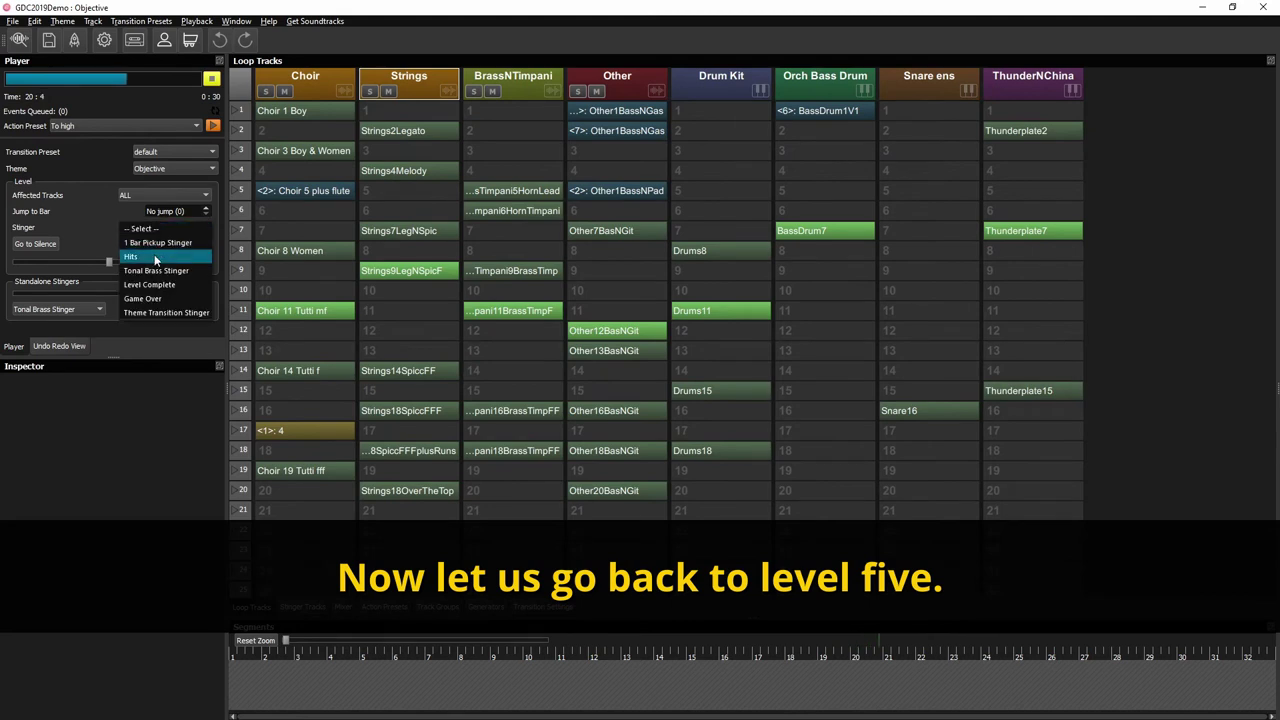
left_click(135, 241)
left_click_drag(109, 265, 51, 258)
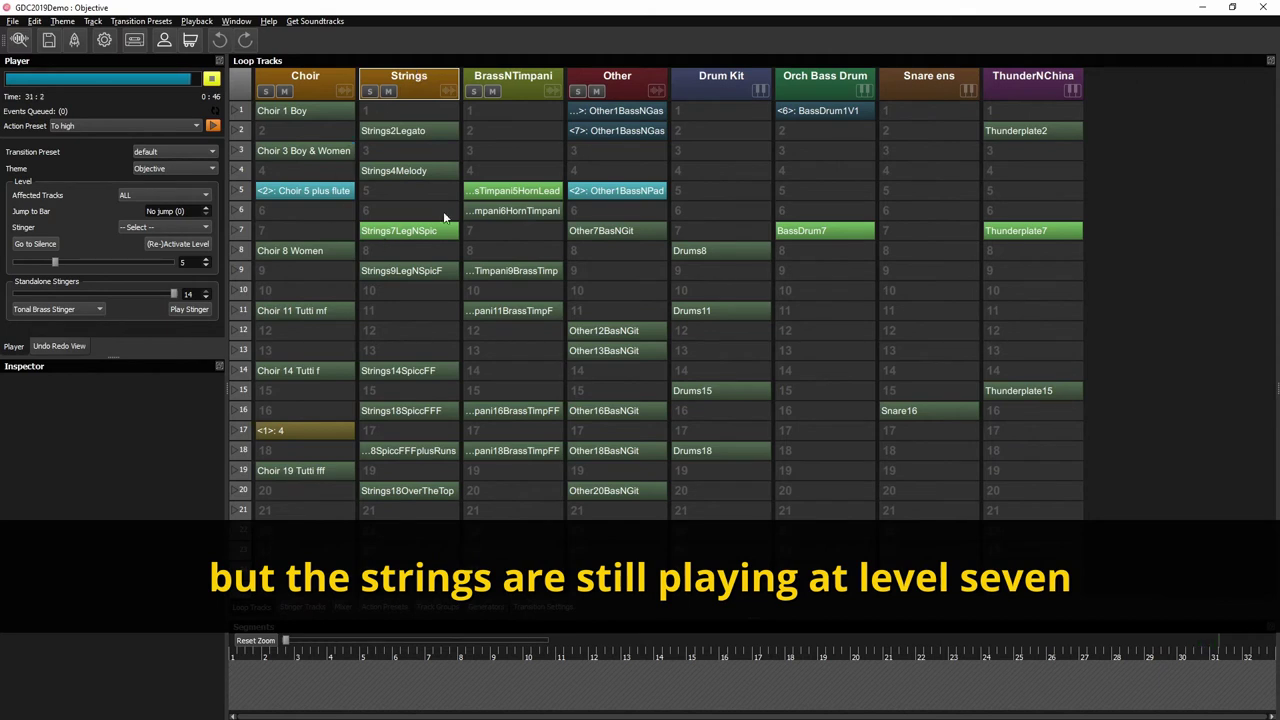
Step: Inspect the Strings, Choir and Other track settings, setting level 4 along the way, ending on Choir
left_click(411, 89)
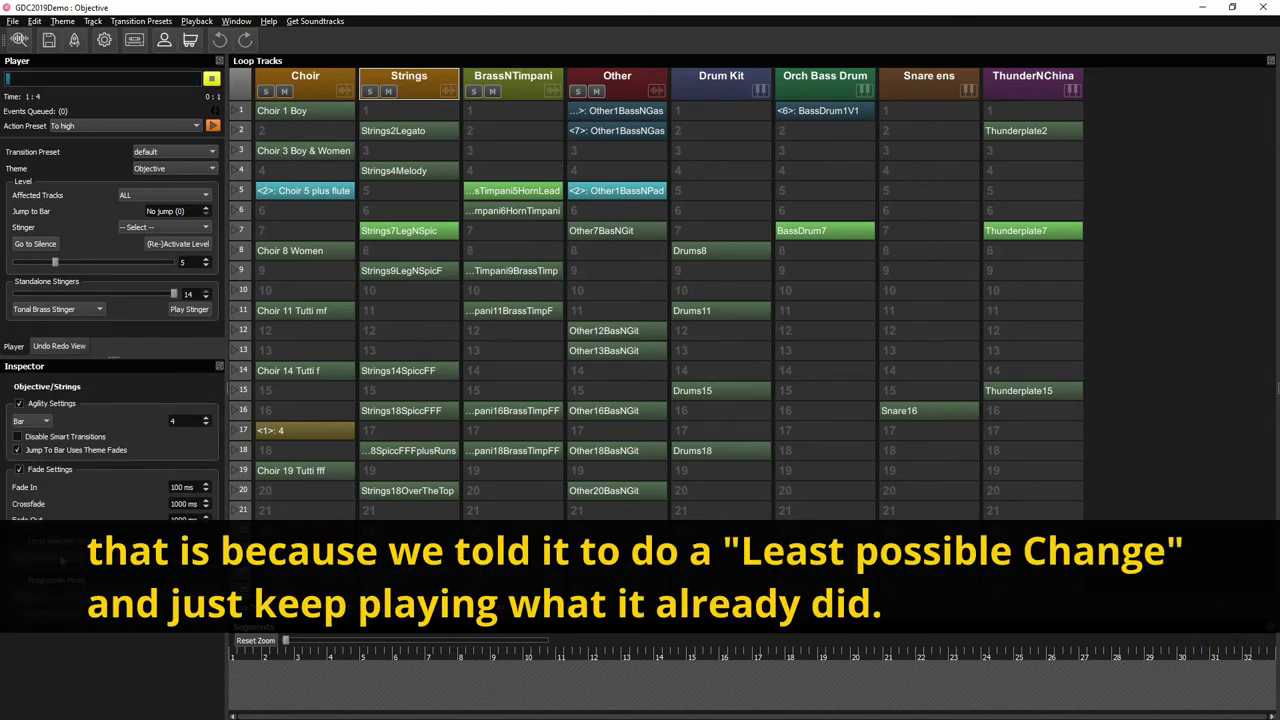
left_click(320, 81)
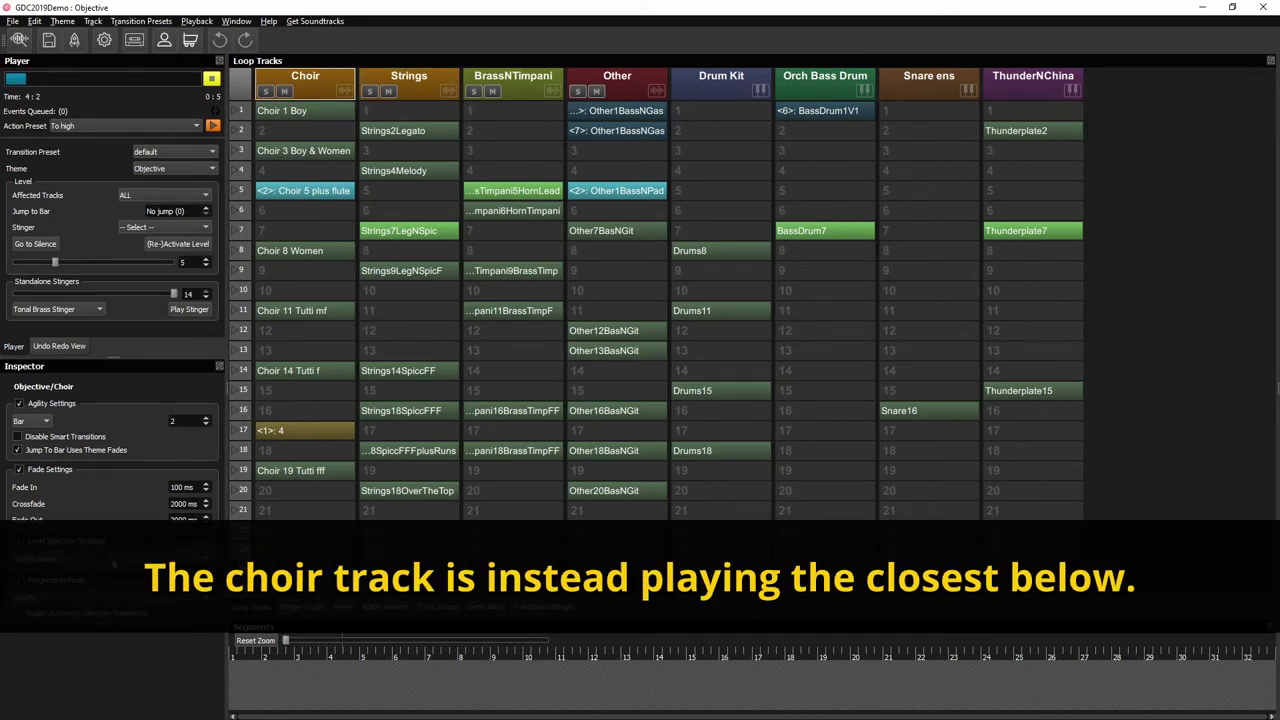
left_click(244, 169)
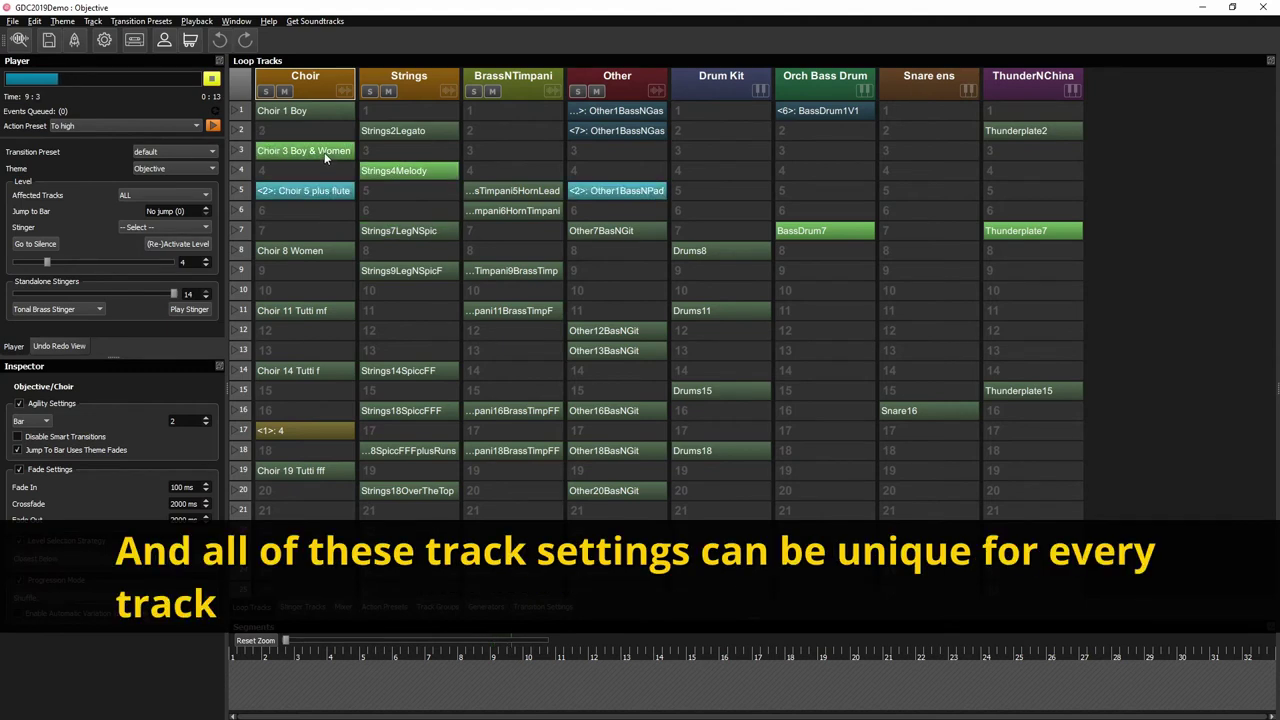
left_click(409, 78)
left_click(534, 82)
left_click(628, 84)
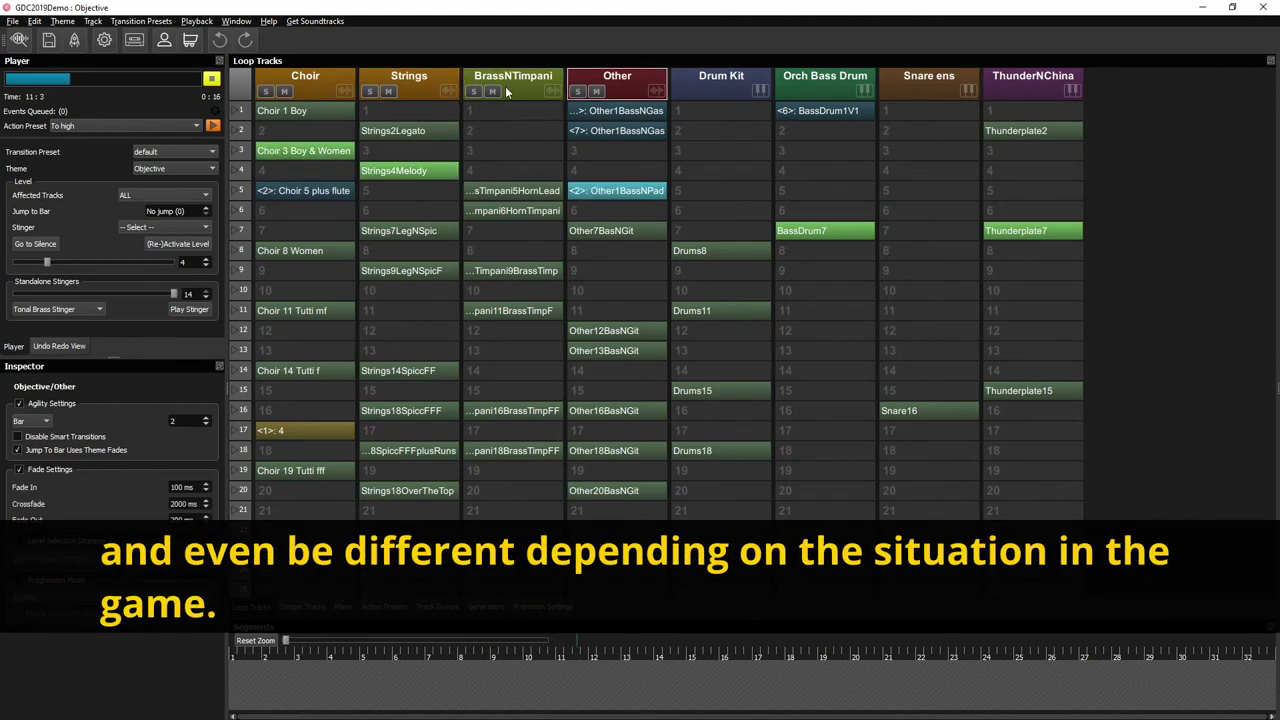
left_click(324, 72)
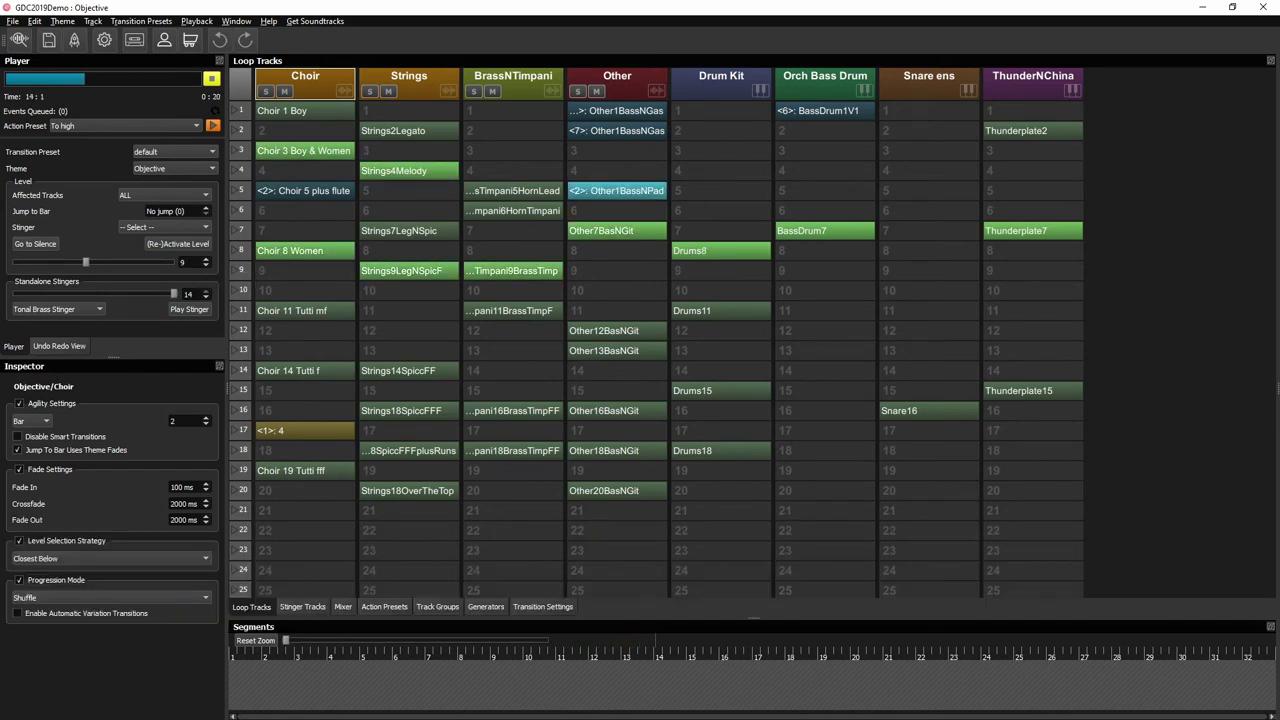
Step: Jump the intensity from level 9 to 20 using the 1 Bar Pickup Stinger
left_click(183, 230)
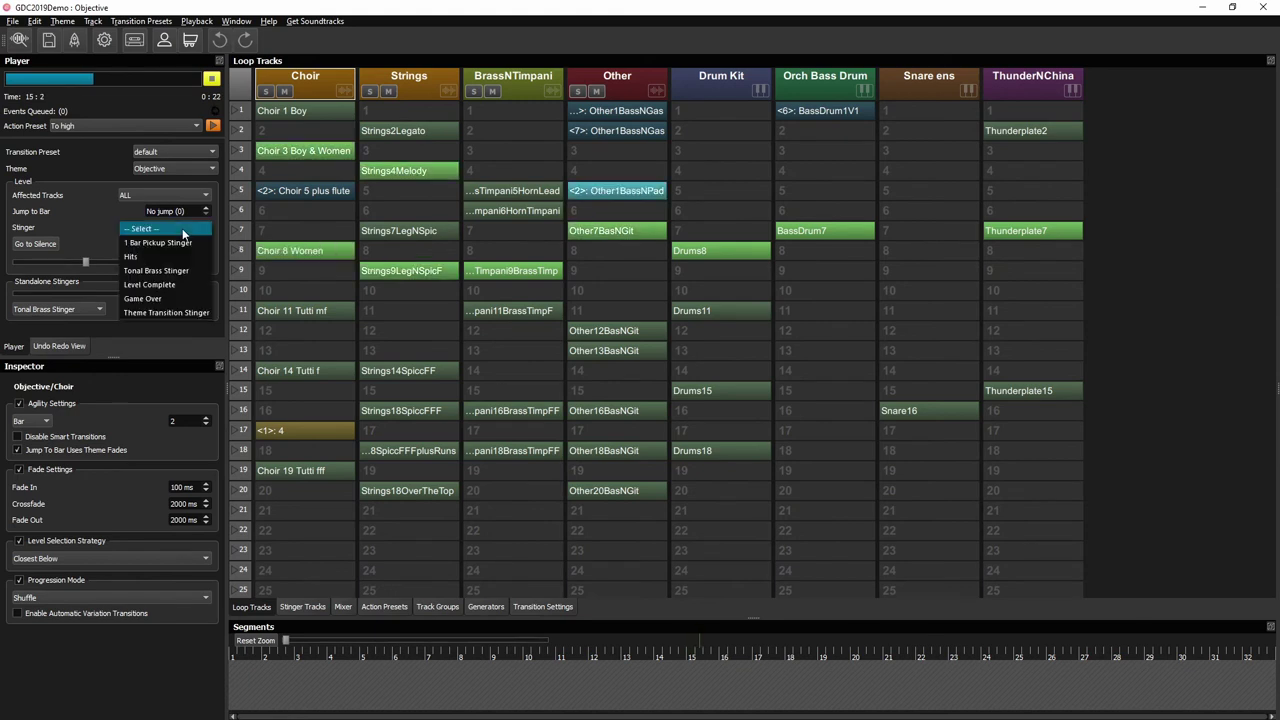
left_click(180, 243)
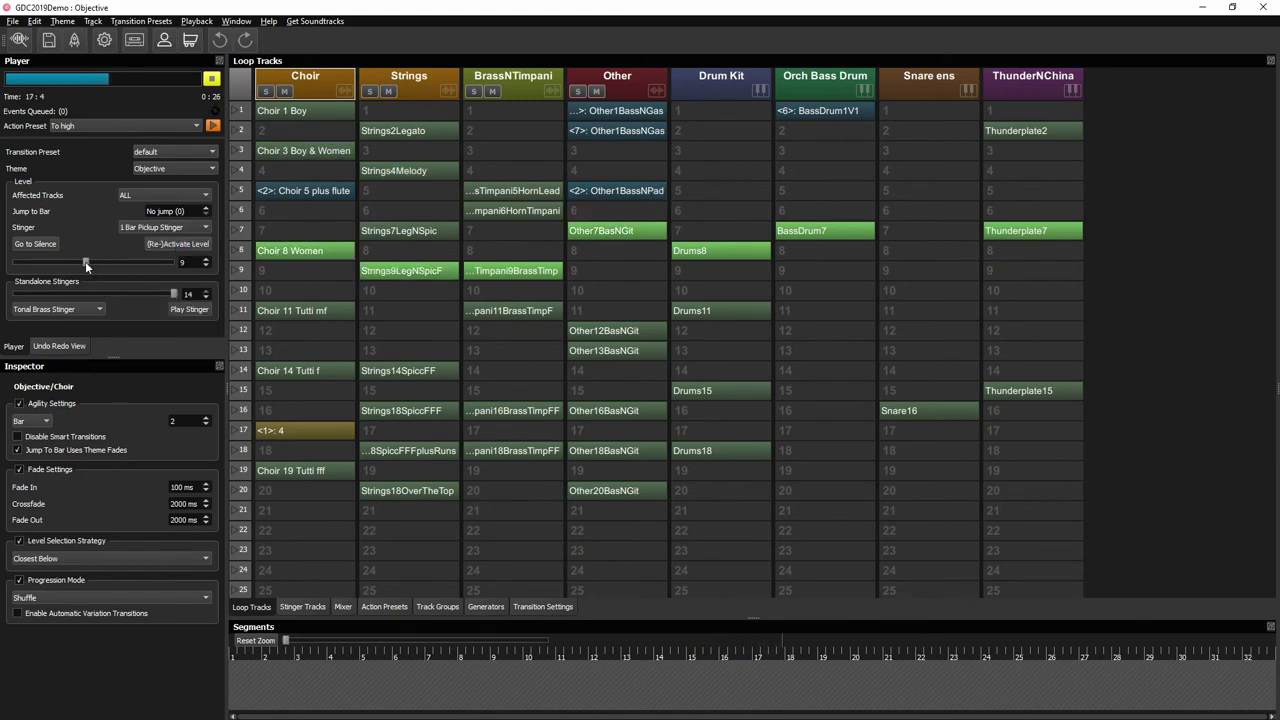
left_click_drag(85, 261, 201, 271)
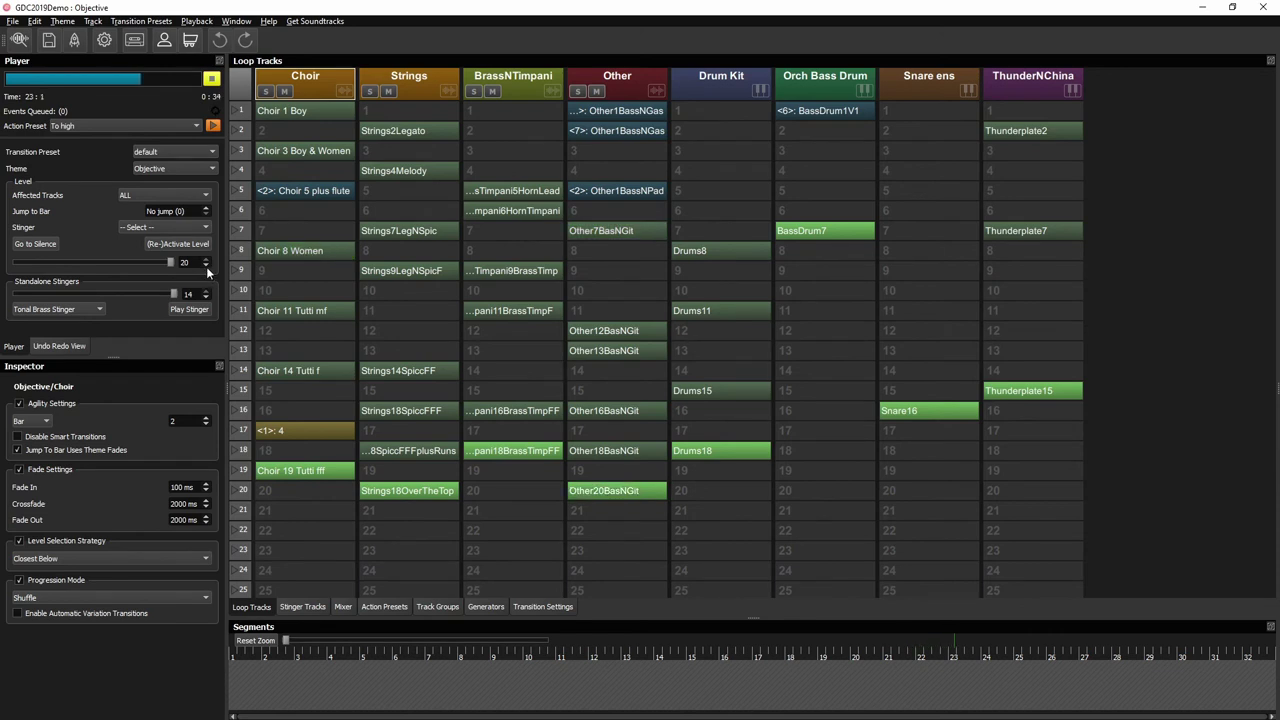
Step: Trigger the To Battle High action preset to switch to the Objective Battle theme
left_click(167, 124)
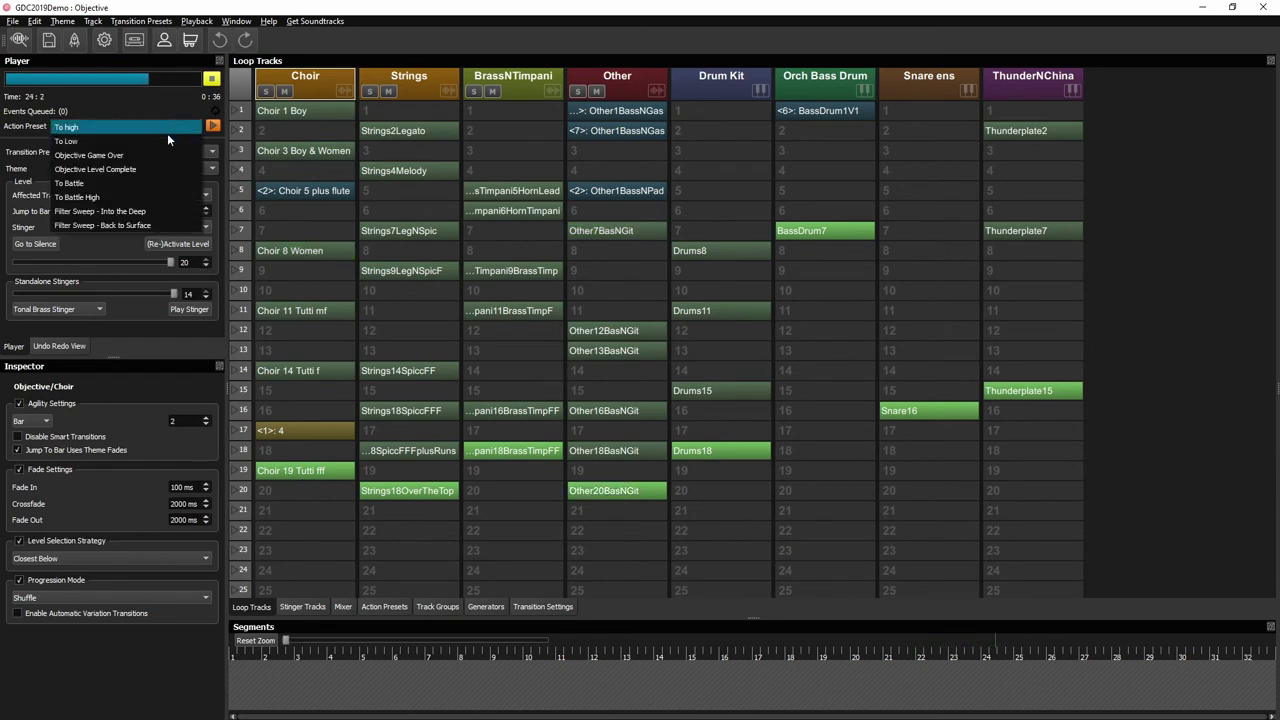
left_click(157, 192)
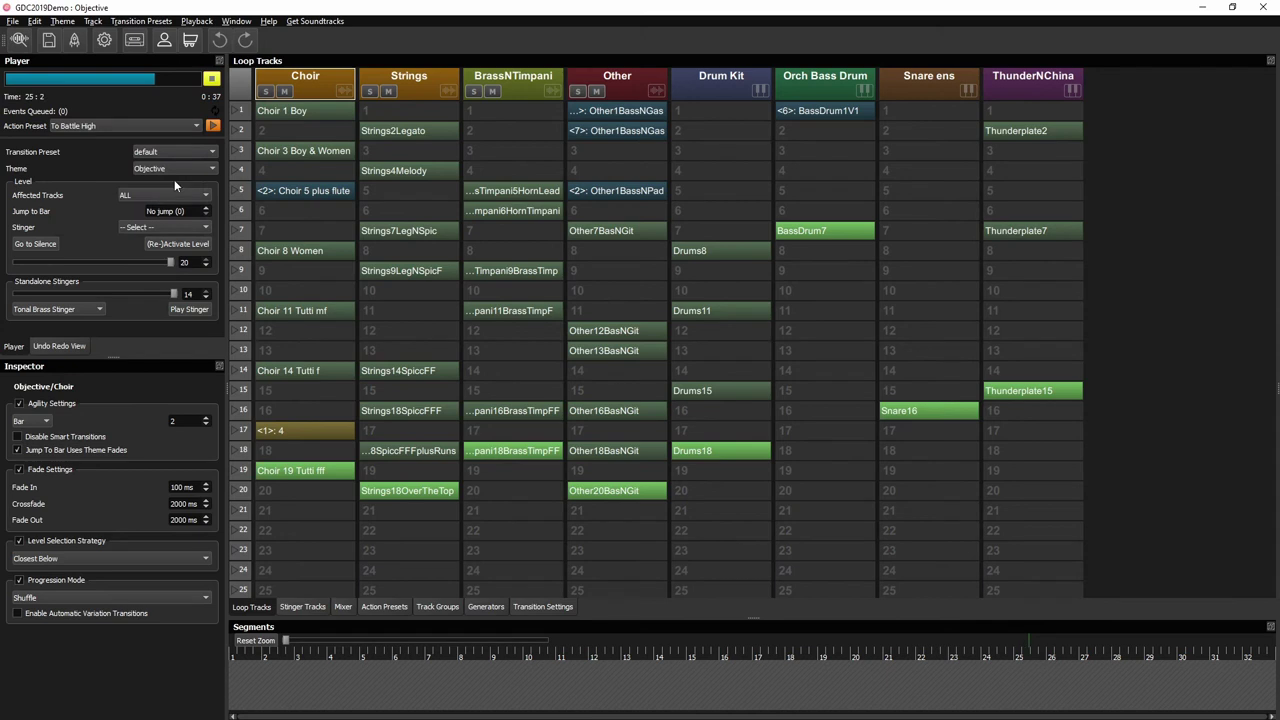
left_click(212, 126)
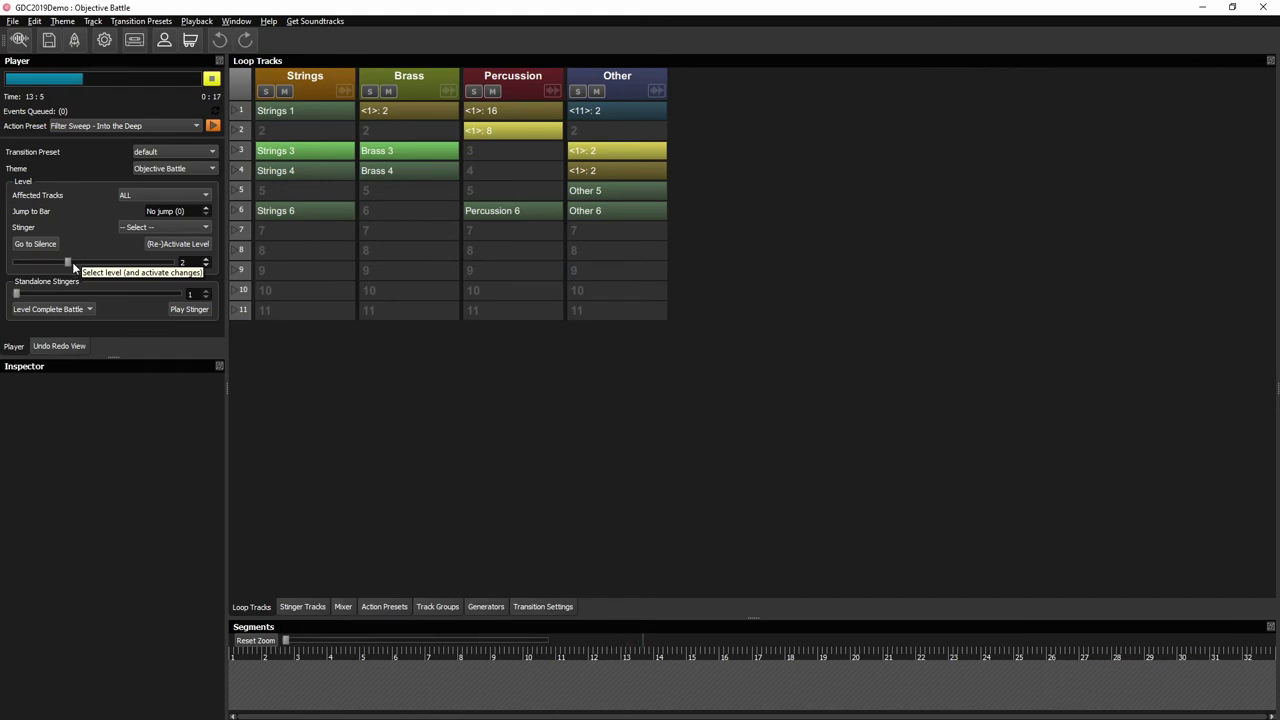
Step: Raise the battle intensity from level 2 to 4, then trigger the Battle Game Over preset
left_click_drag(68, 262, 118, 265)
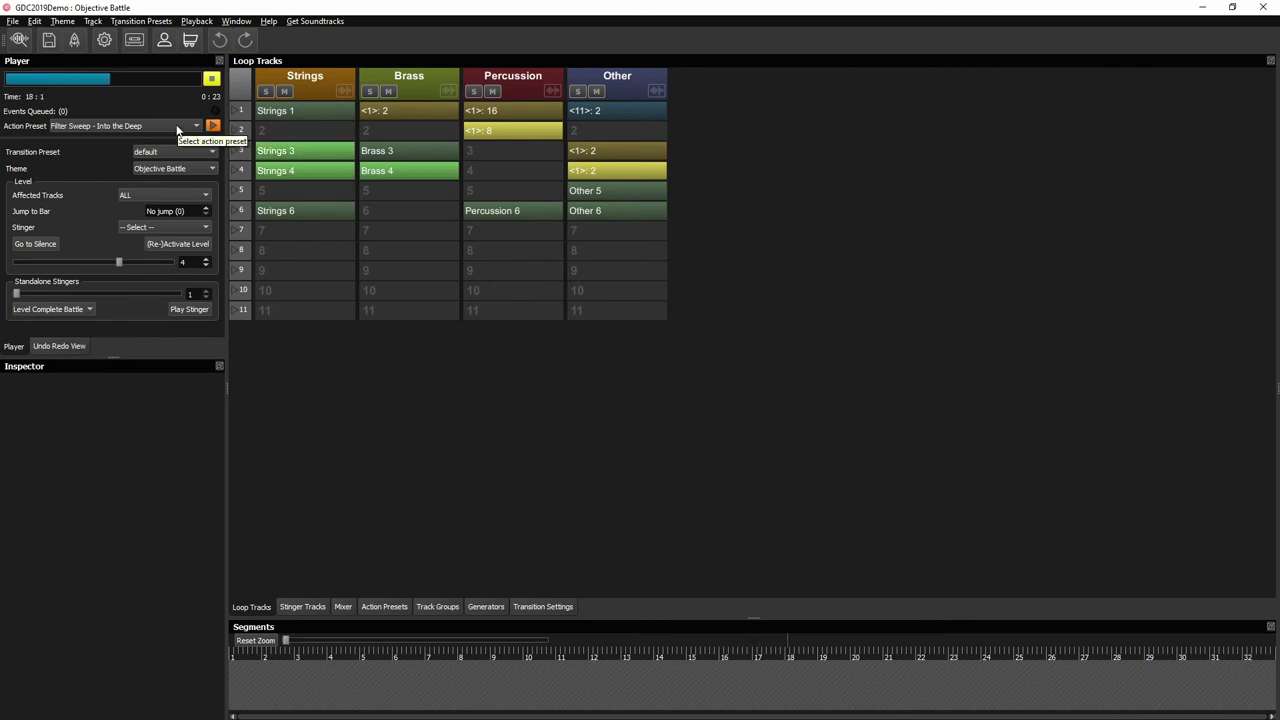
left_click(176, 124)
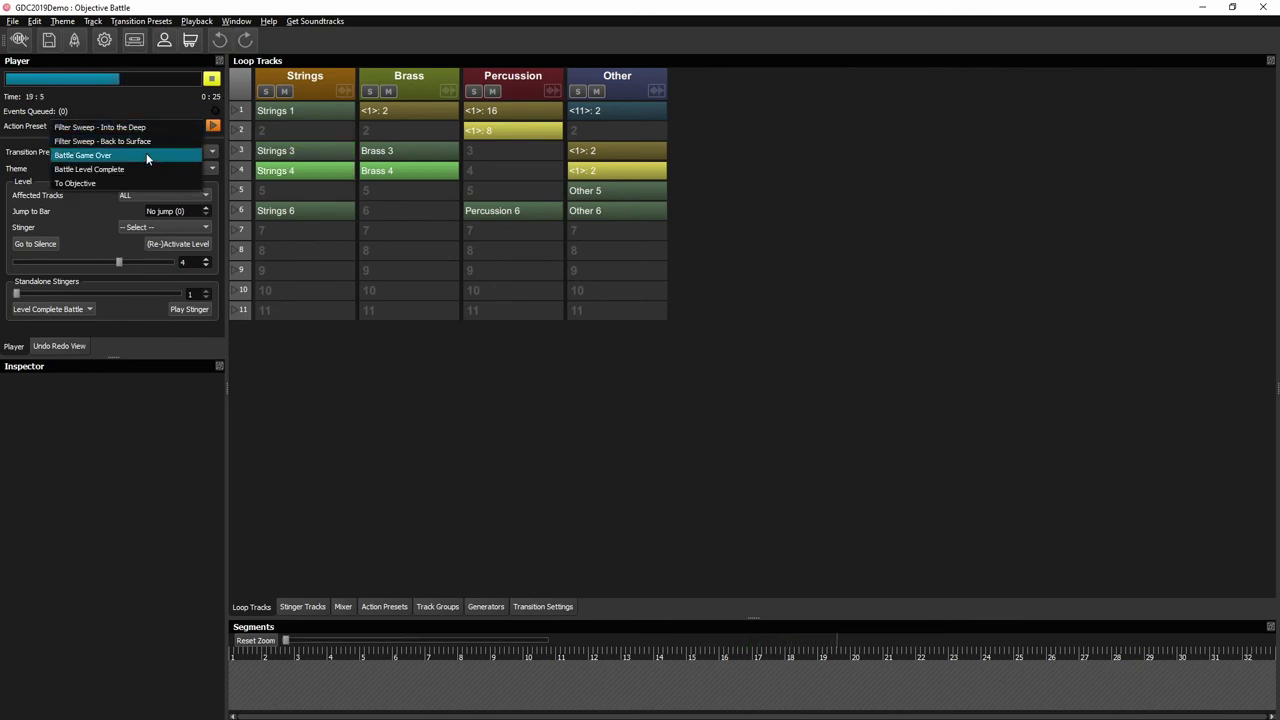
left_click(149, 155)
left_click(211, 128)
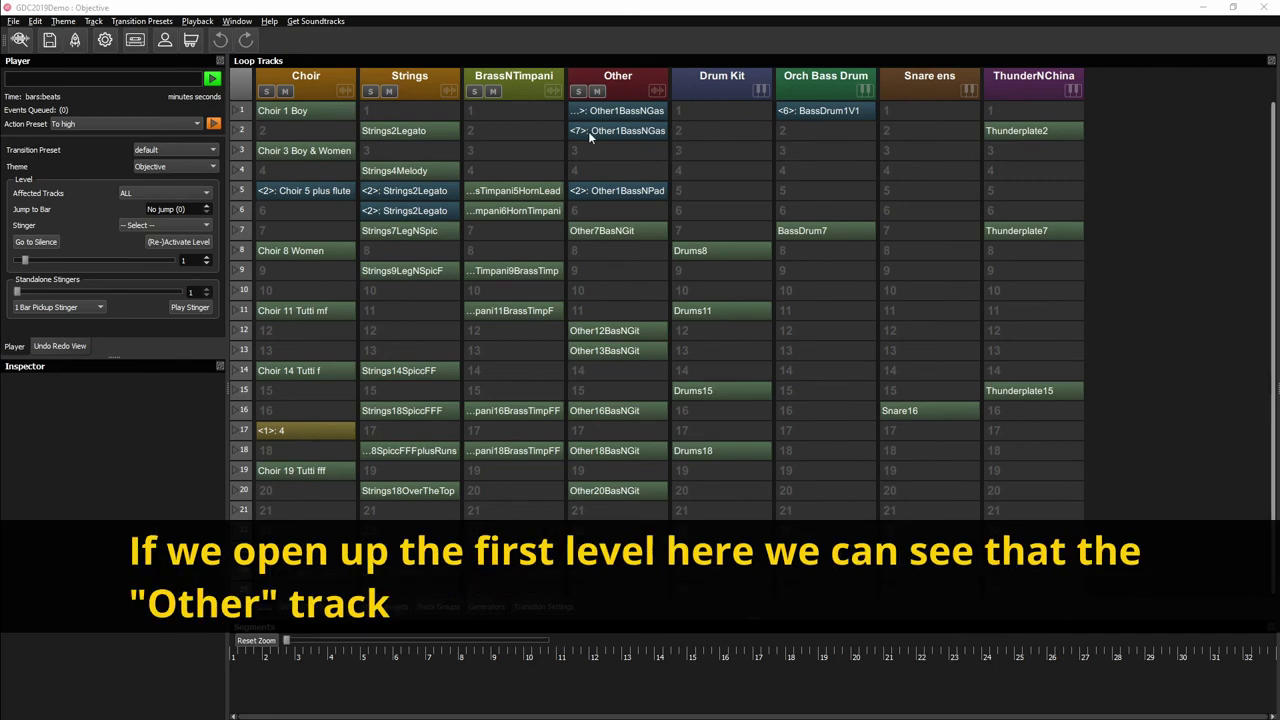
left_click(240, 114)
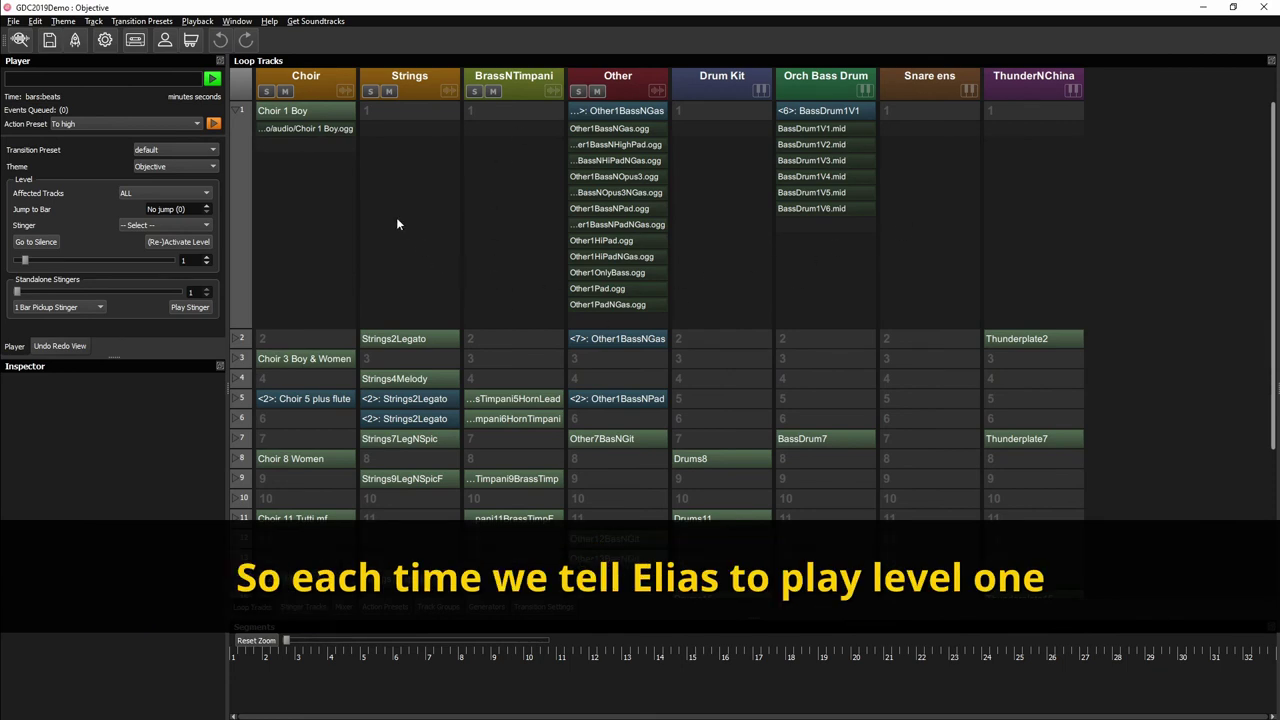
left_click(212, 79)
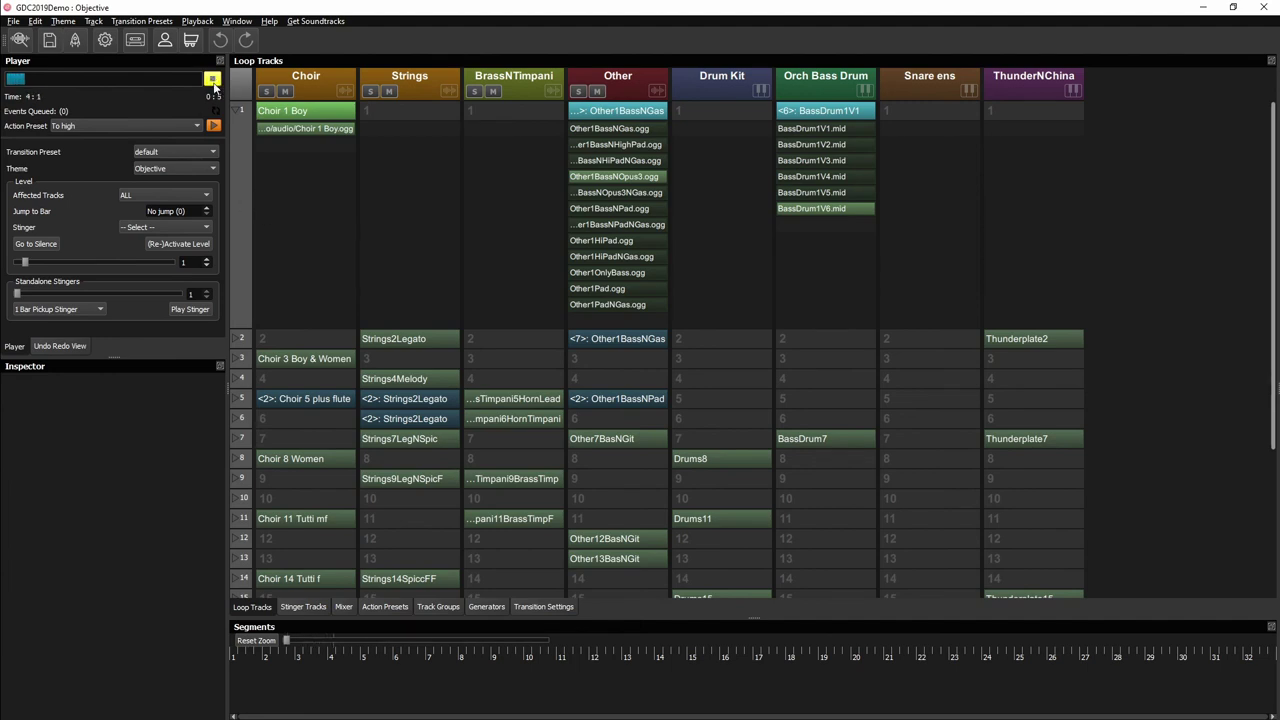
left_click(212, 80)
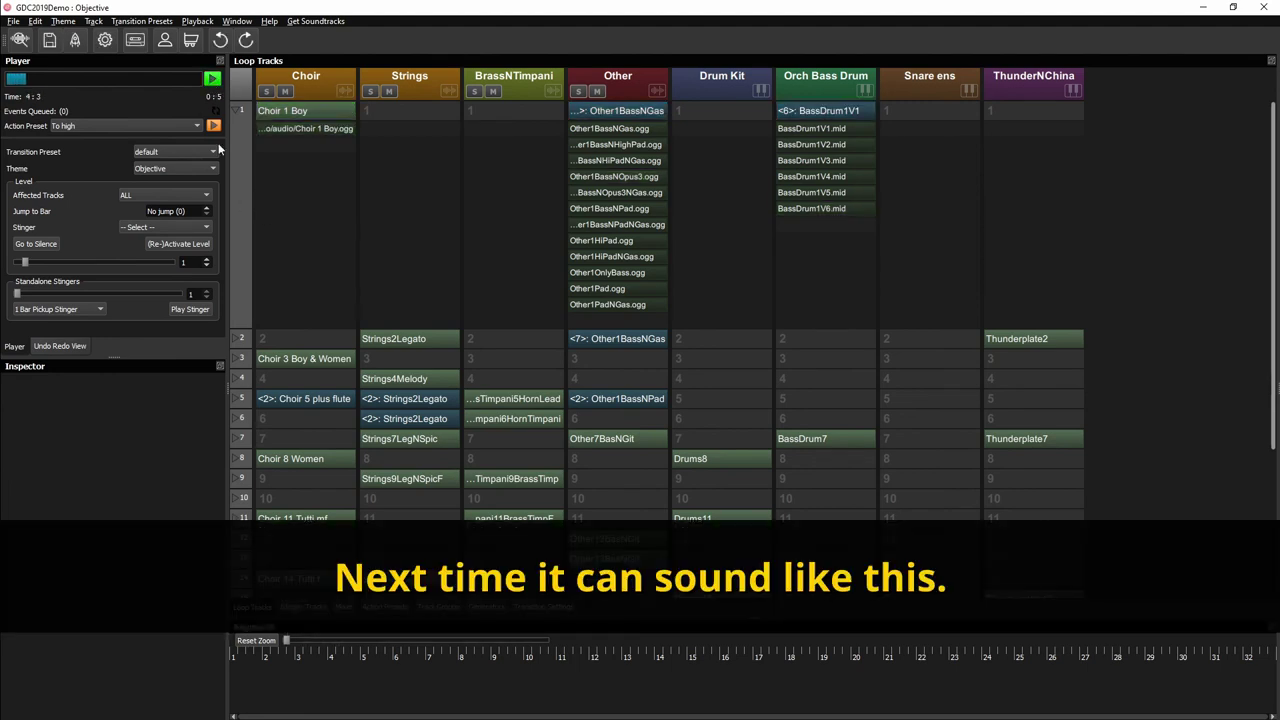
left_click(211, 80)
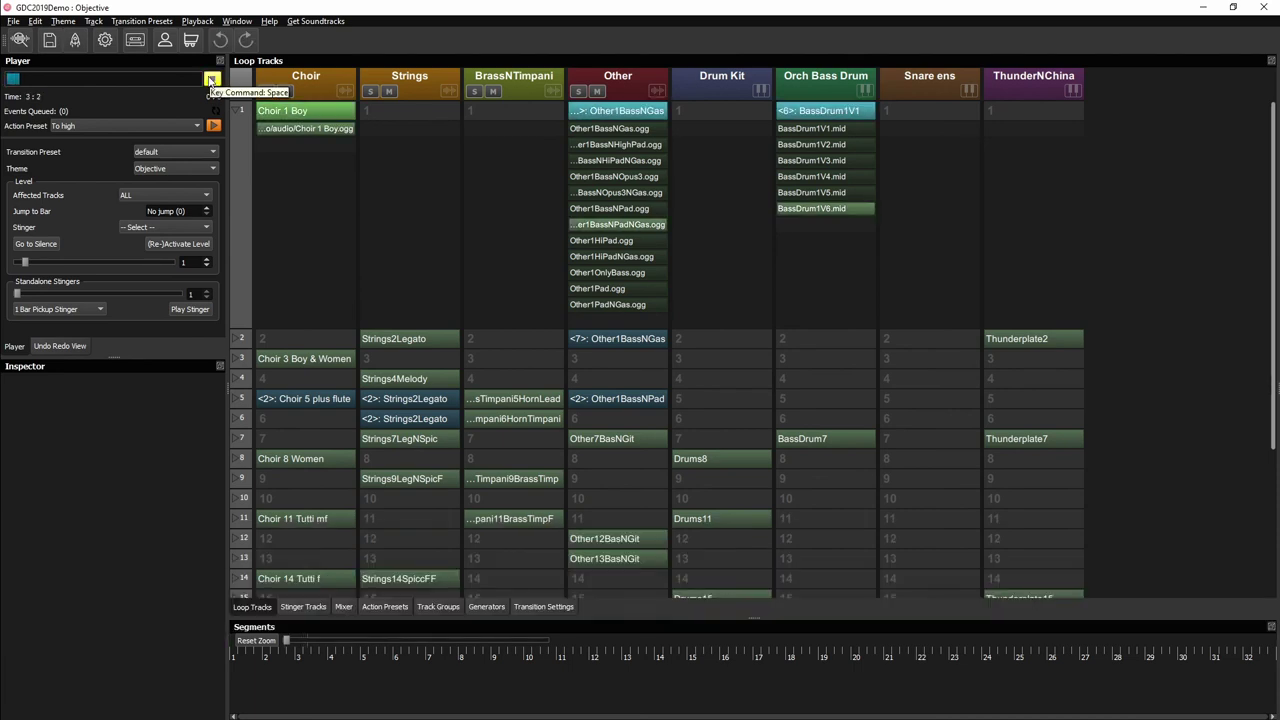
left_click(212, 80)
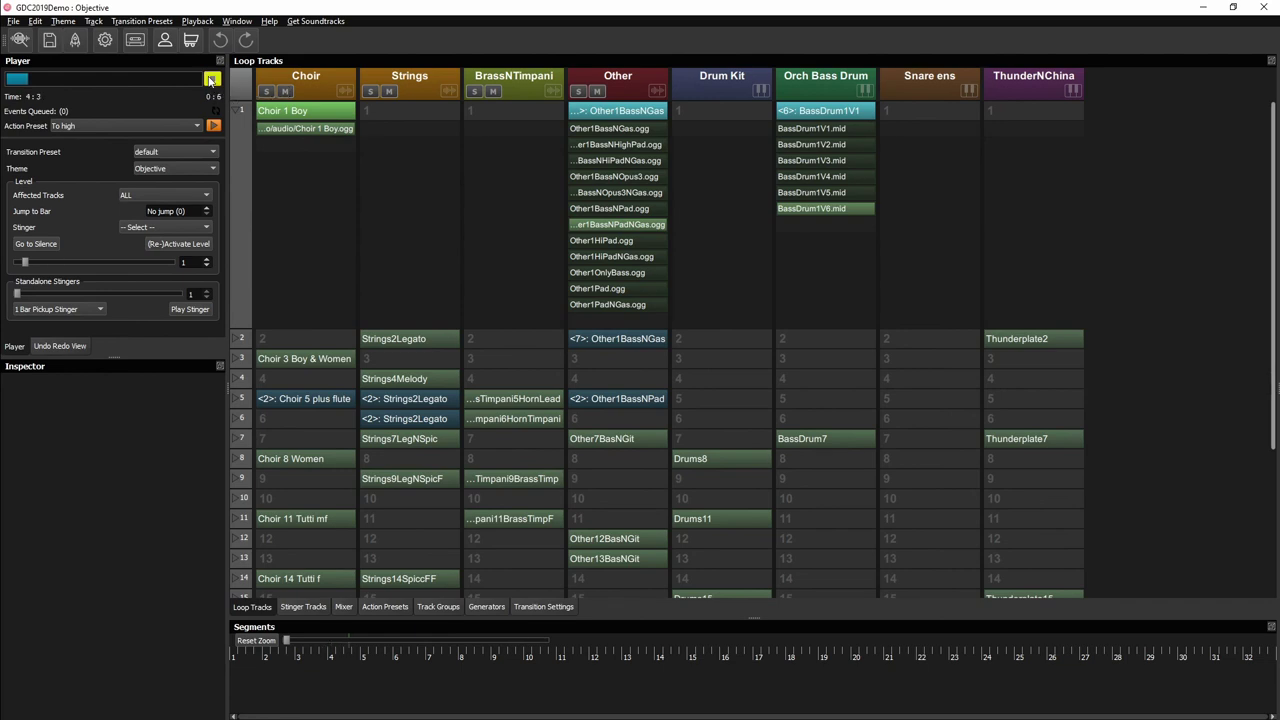
left_click(211, 80)
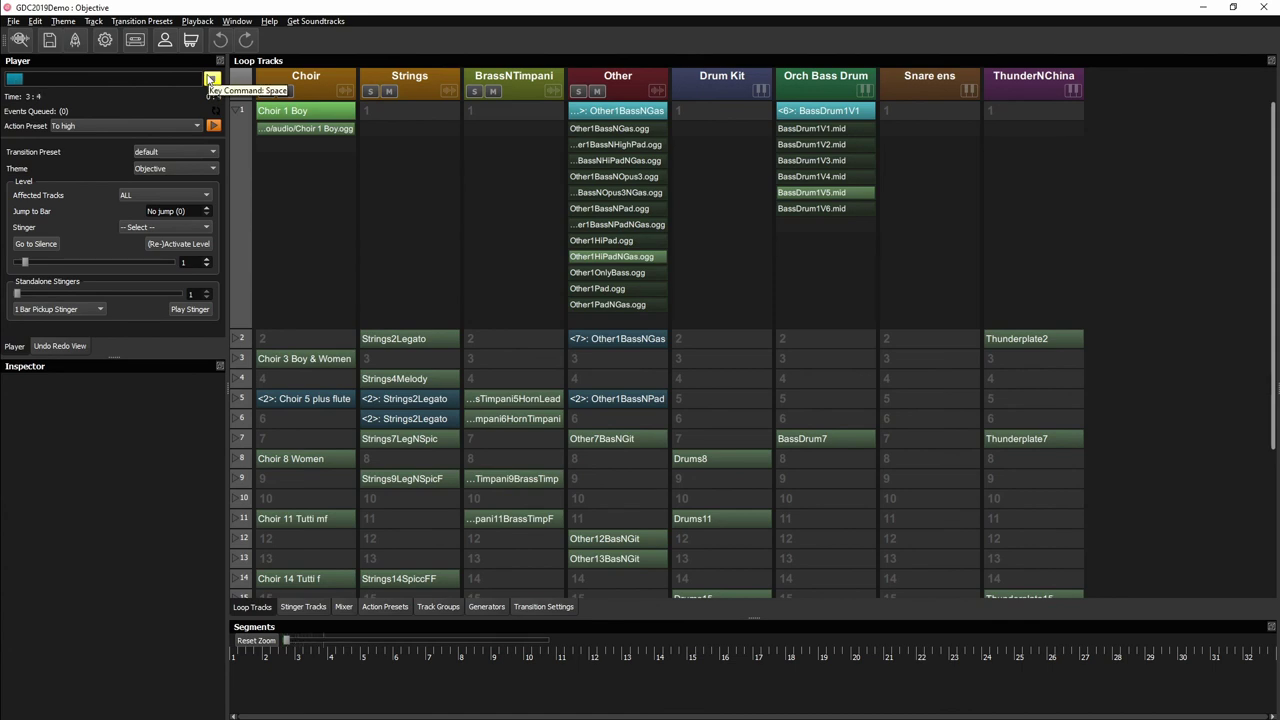
left_click(211, 80)
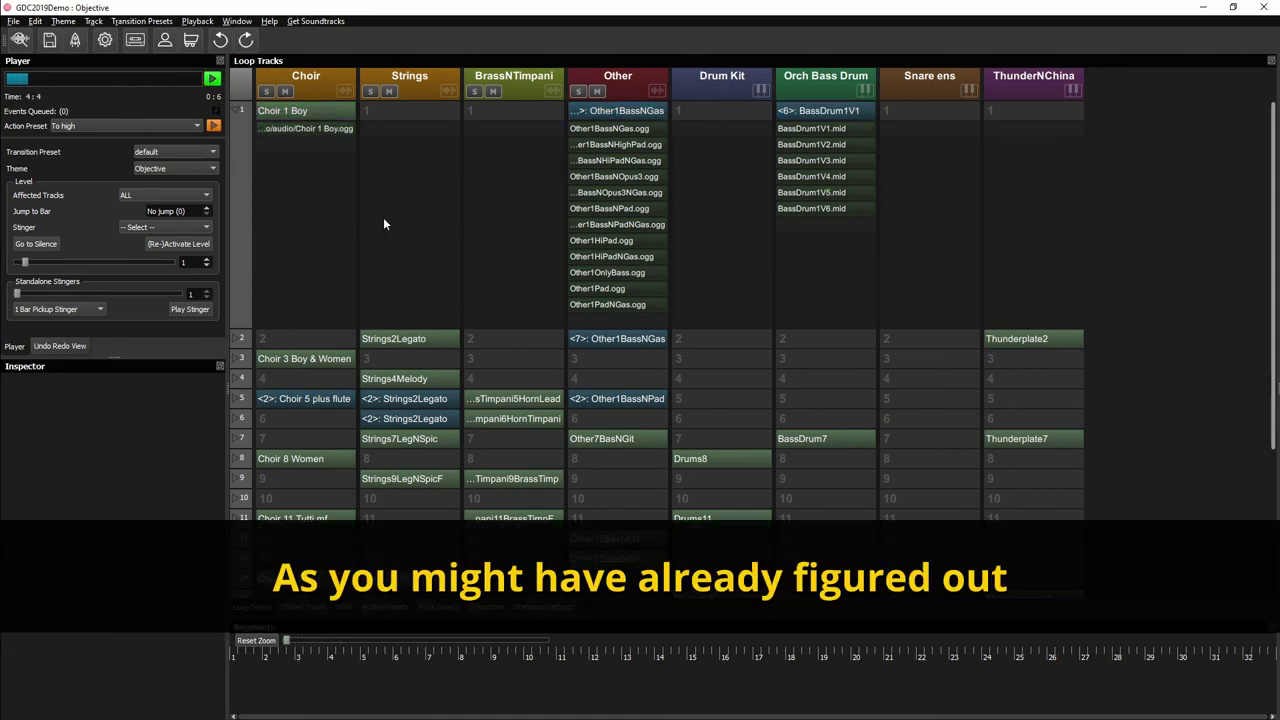
left_click(237, 111)
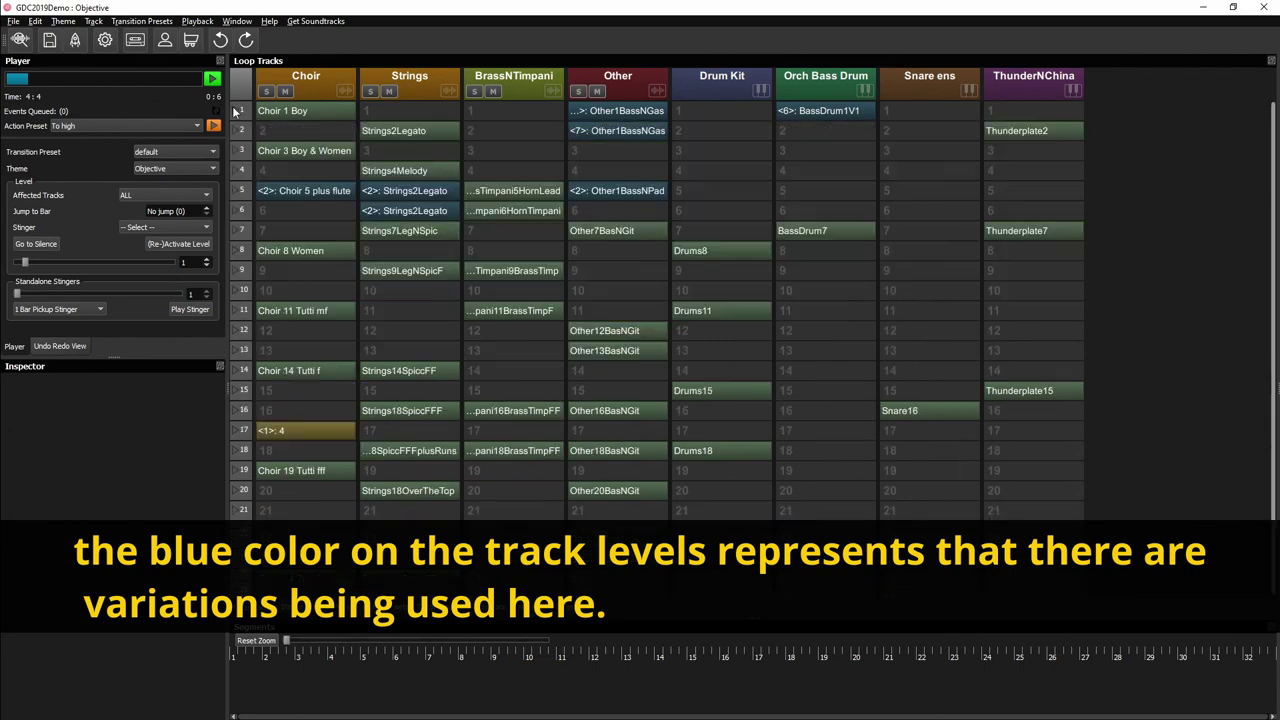
Step: Inspect the Choir 3 Boy & Women track's level 17 entry and its repeated segments
left_click(283, 152)
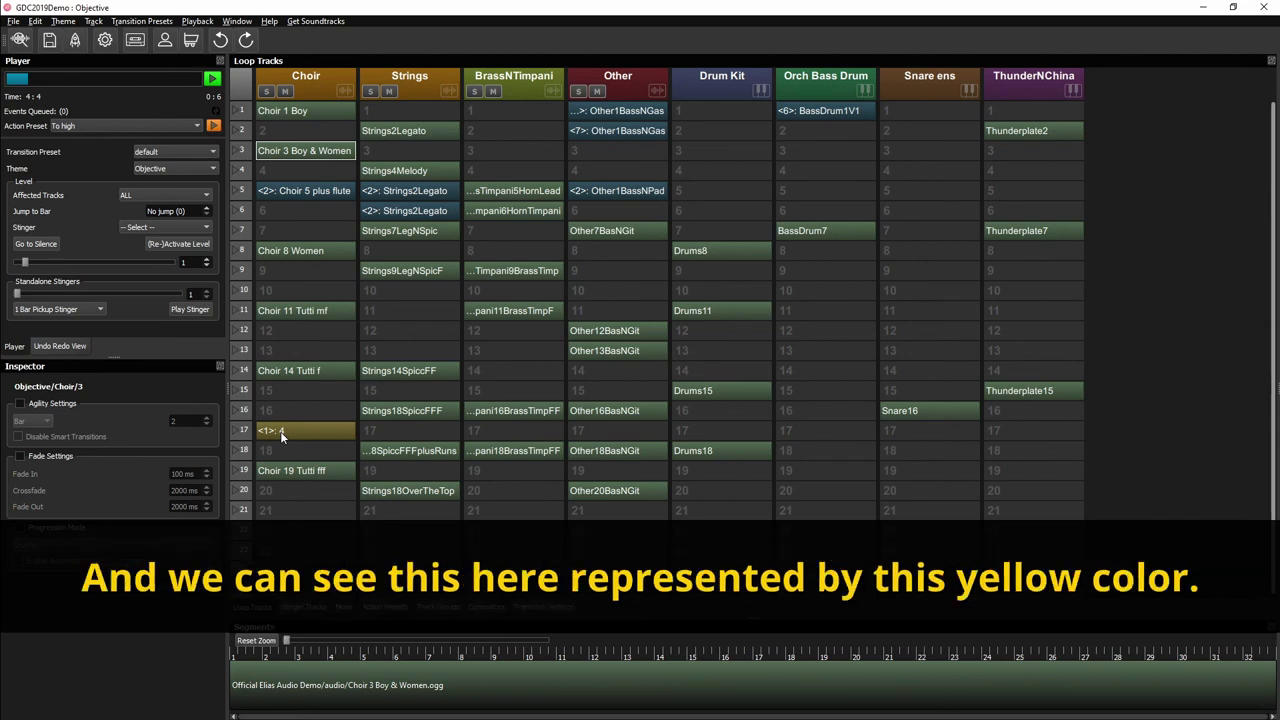
left_click(280, 431)
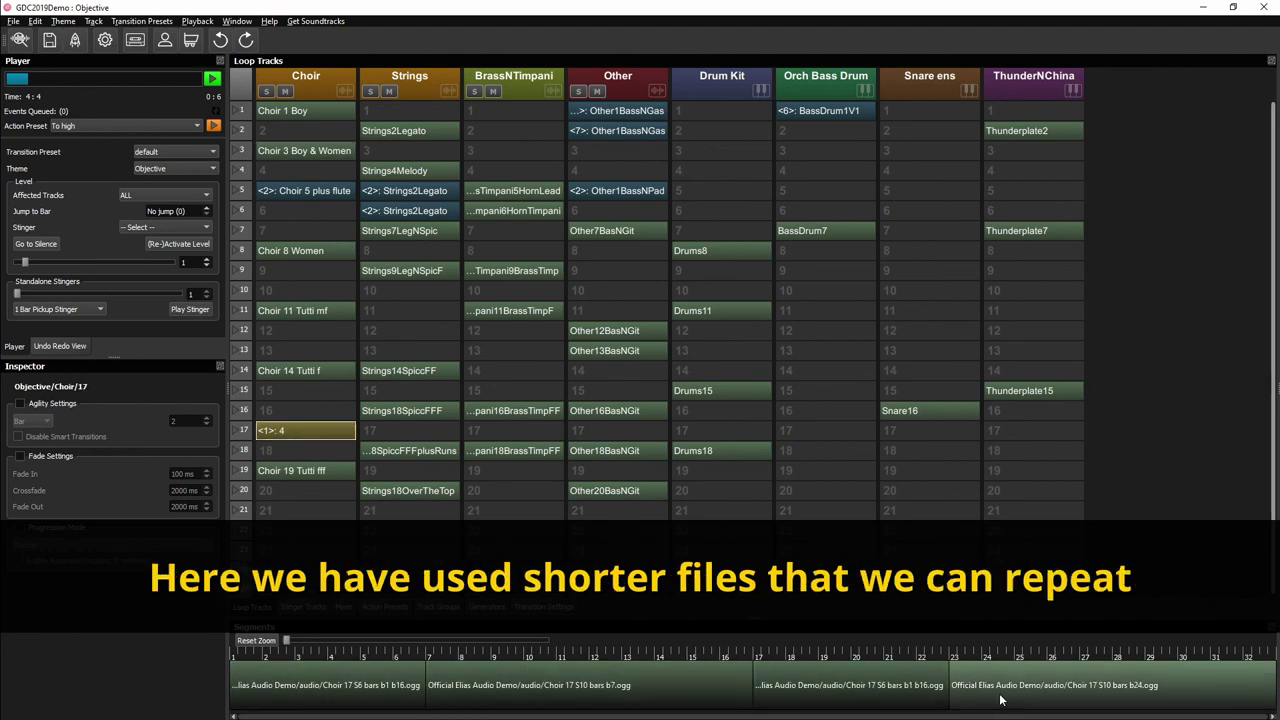